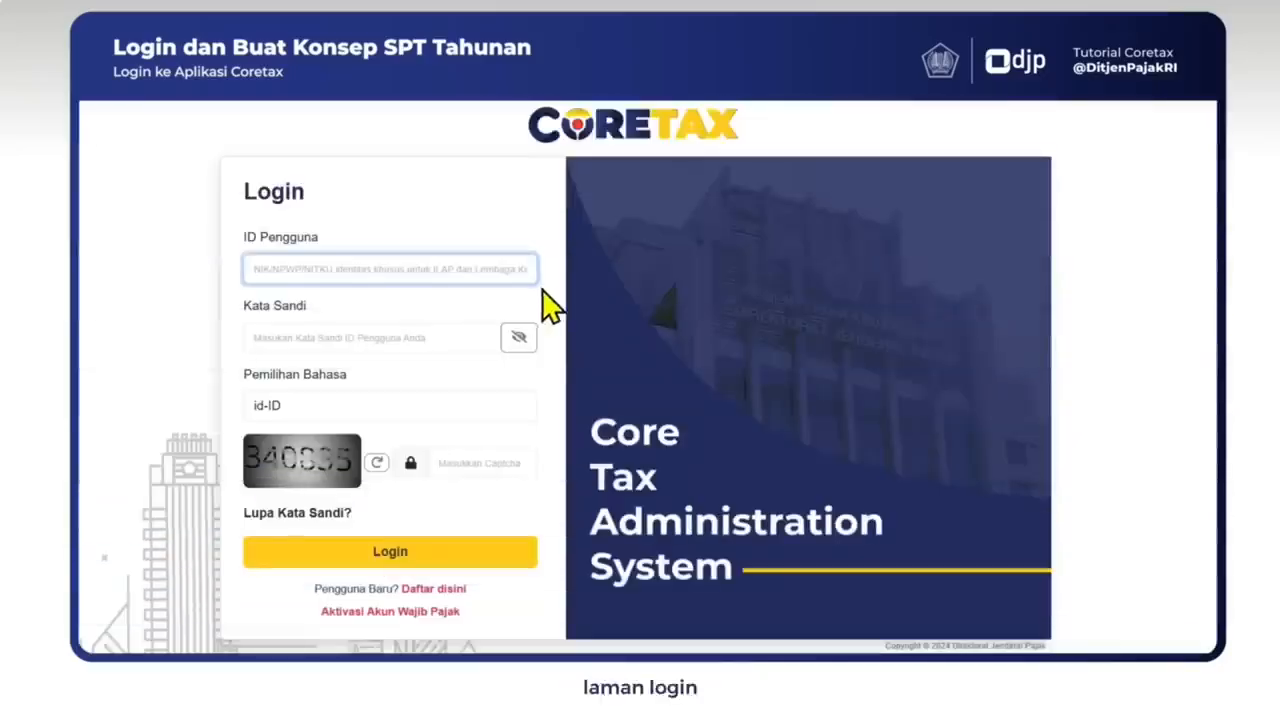
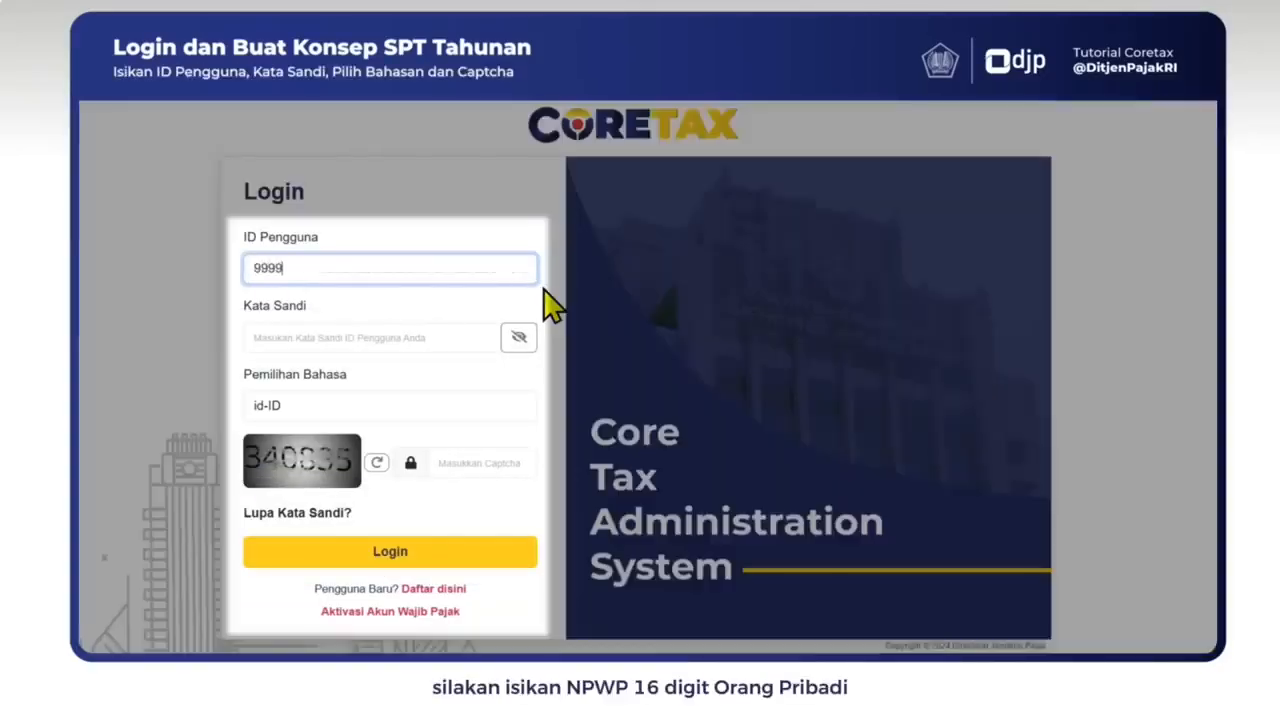
# Step: Log in with the taxpayer's NPWP user ID, the account password, id-ID language and the captcha code
pyautogui.press('Tab')
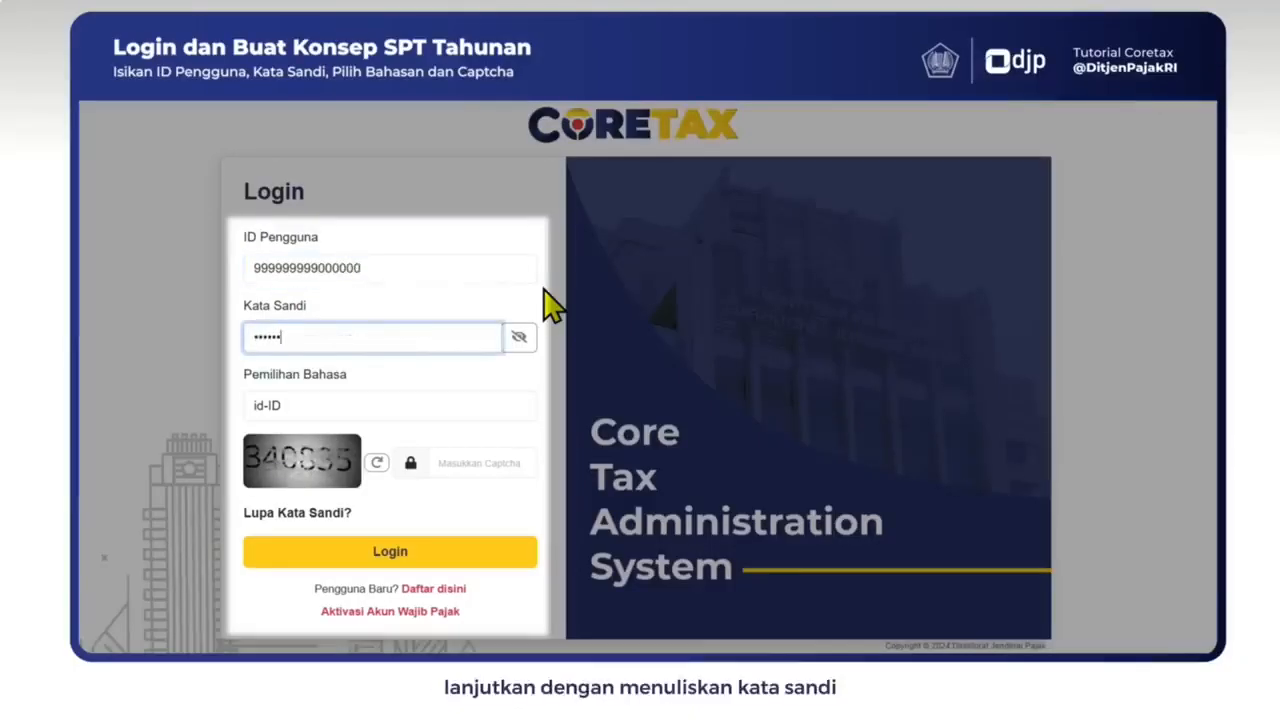
pyautogui.click(489, 415)
pyautogui.click(448, 465)
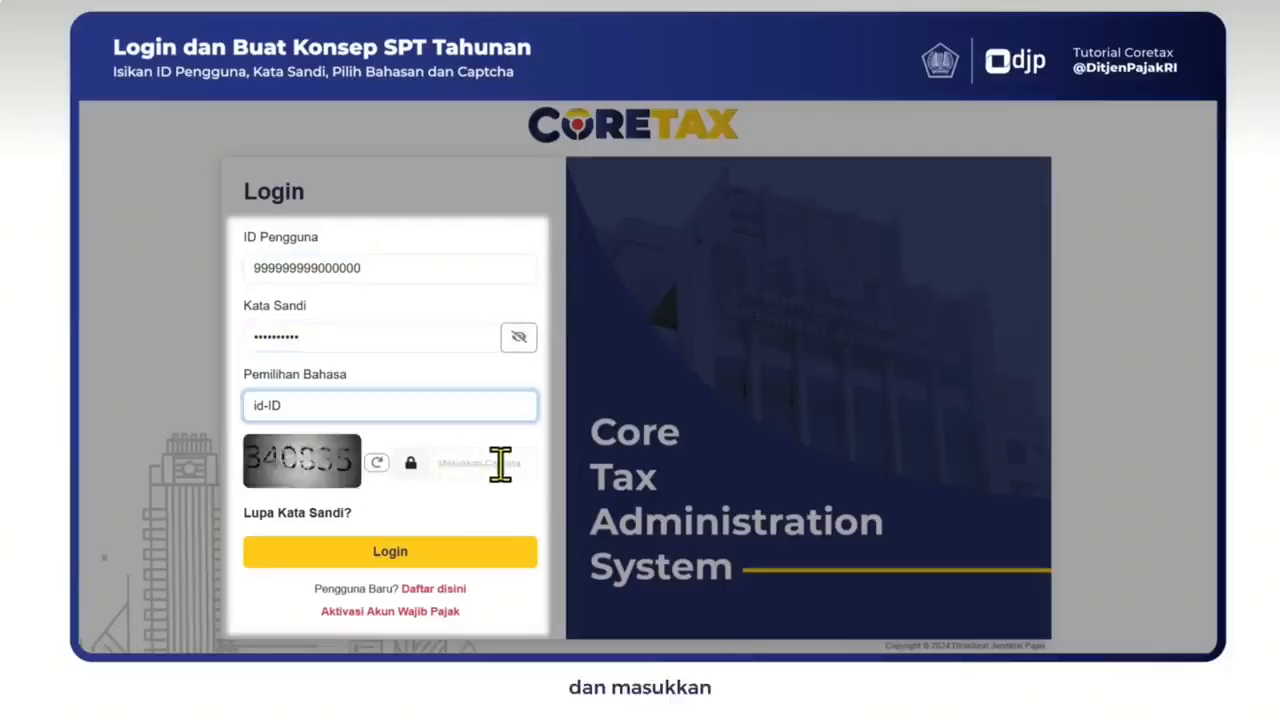
pyautogui.click(500, 463)
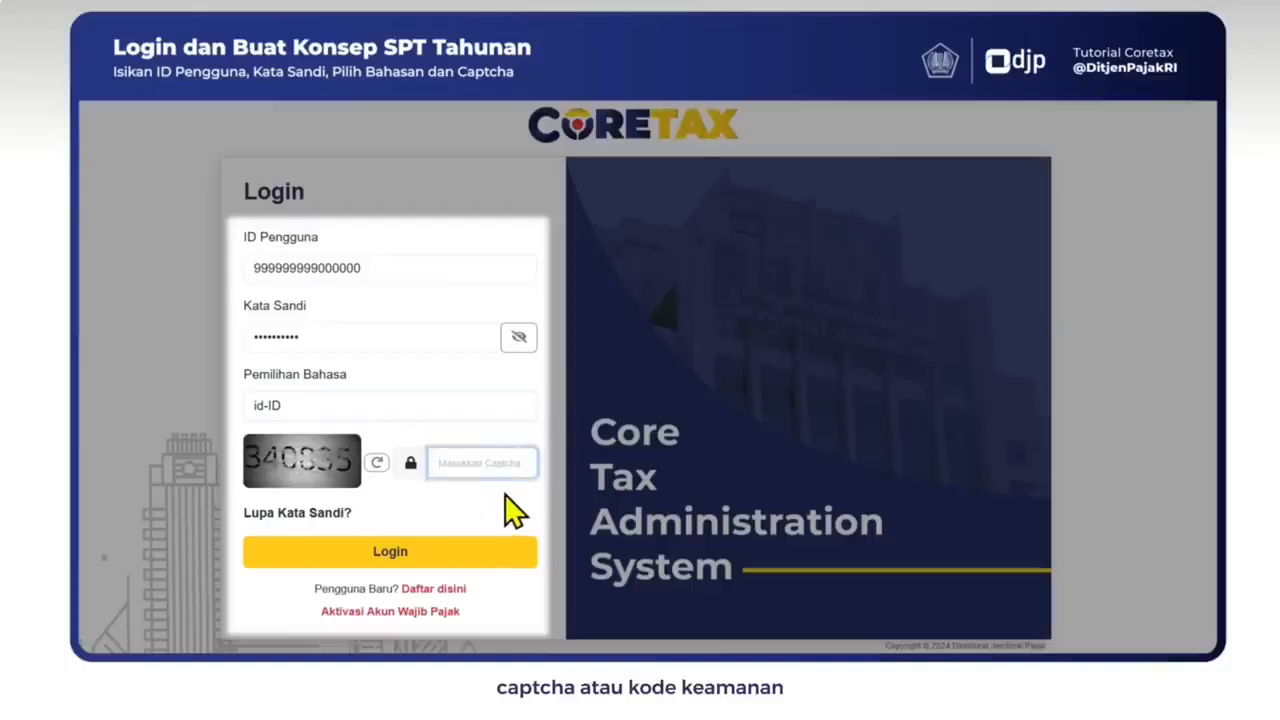
pyautogui.write('340835')
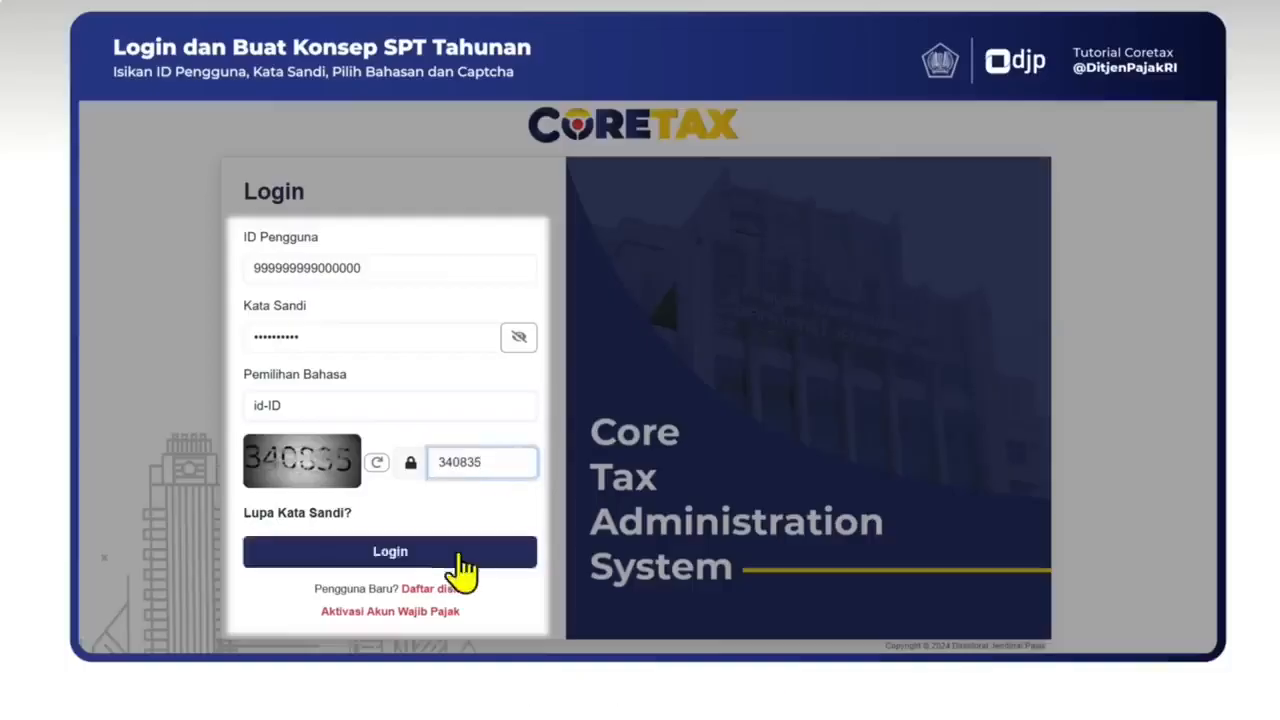
pyautogui.click(455, 556)
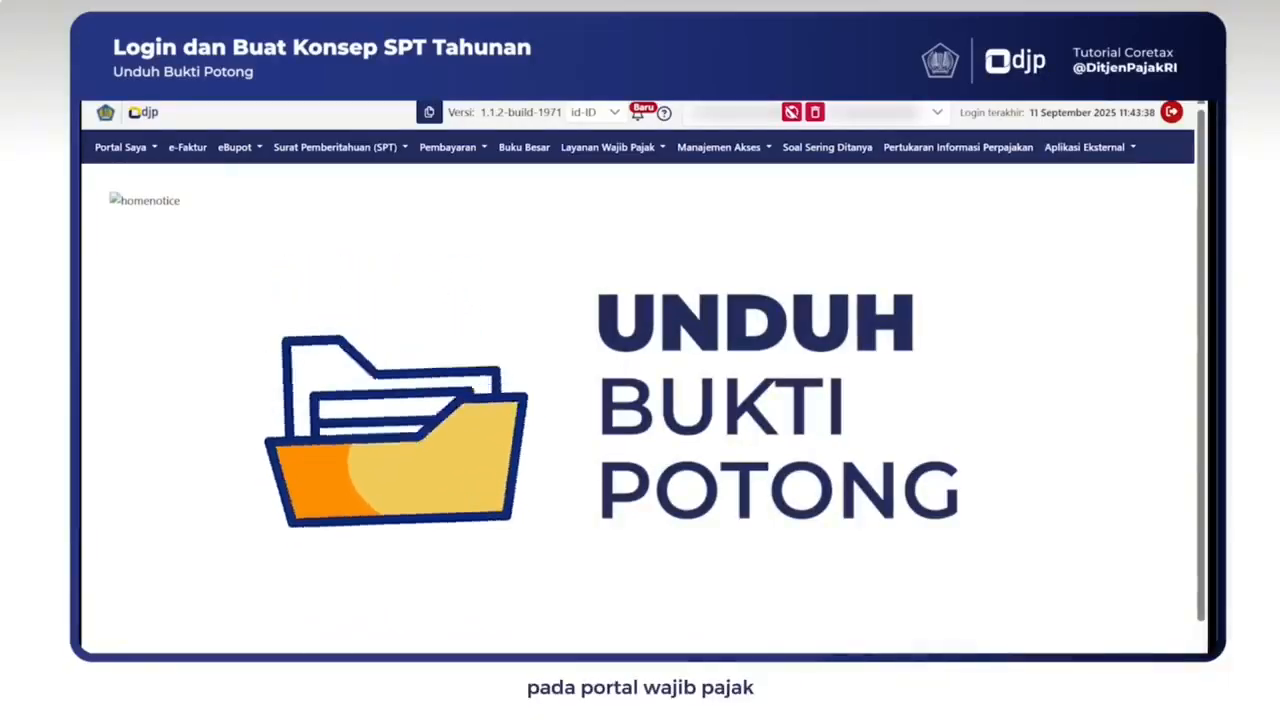
# Step: From Portal Saya > Dokumen Saya, refresh the list and download the BPA1 withholding slip
pyautogui.click(153, 150)
pyautogui.click(153, 150)
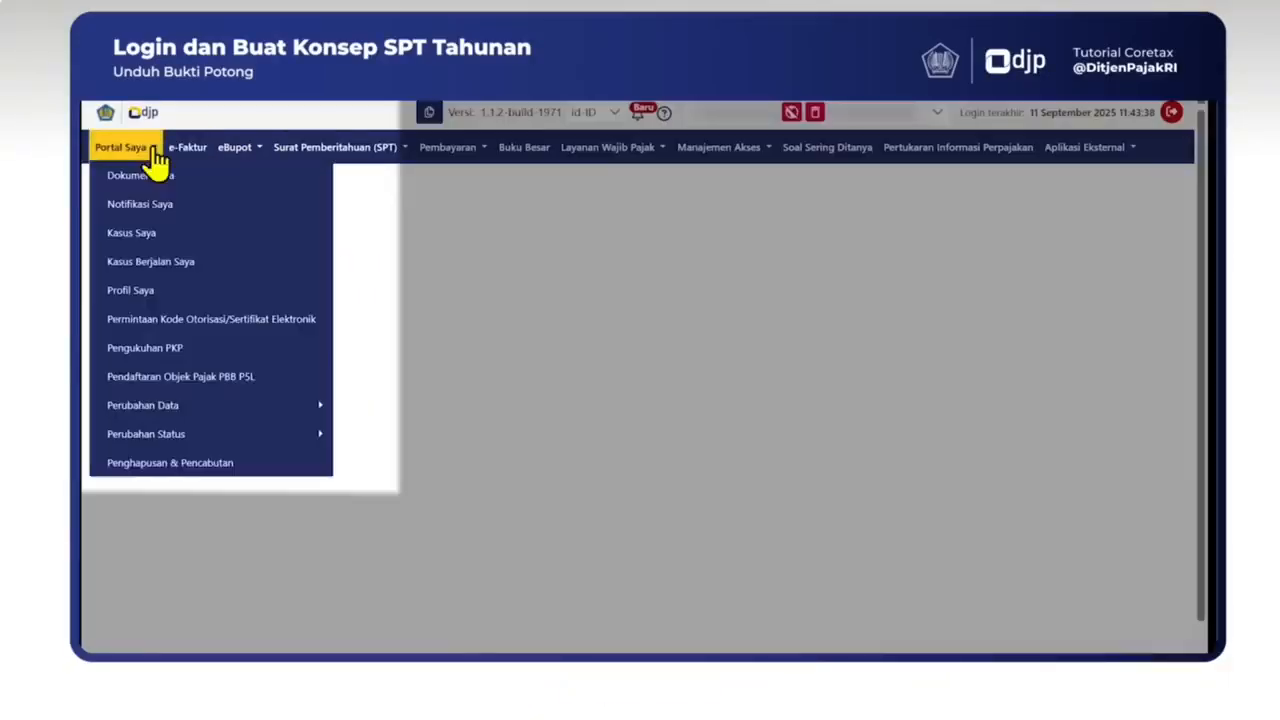
pyautogui.click(292, 180)
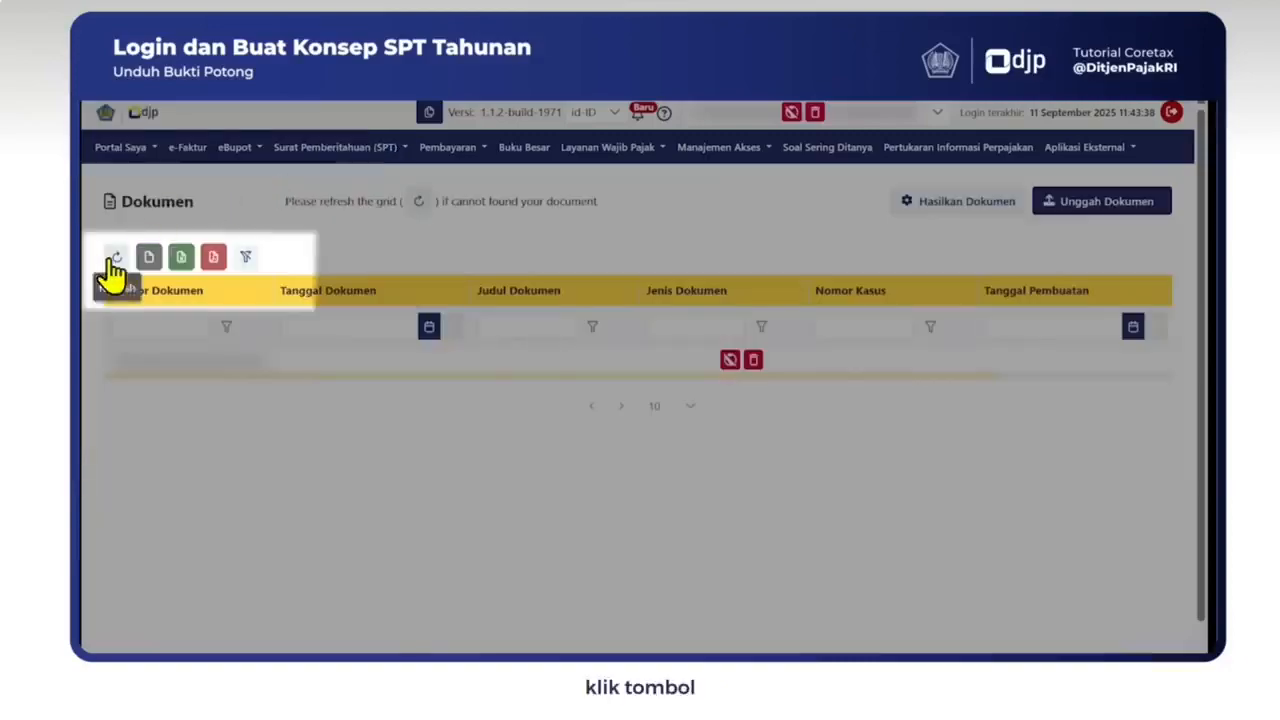
pyautogui.click(114, 258)
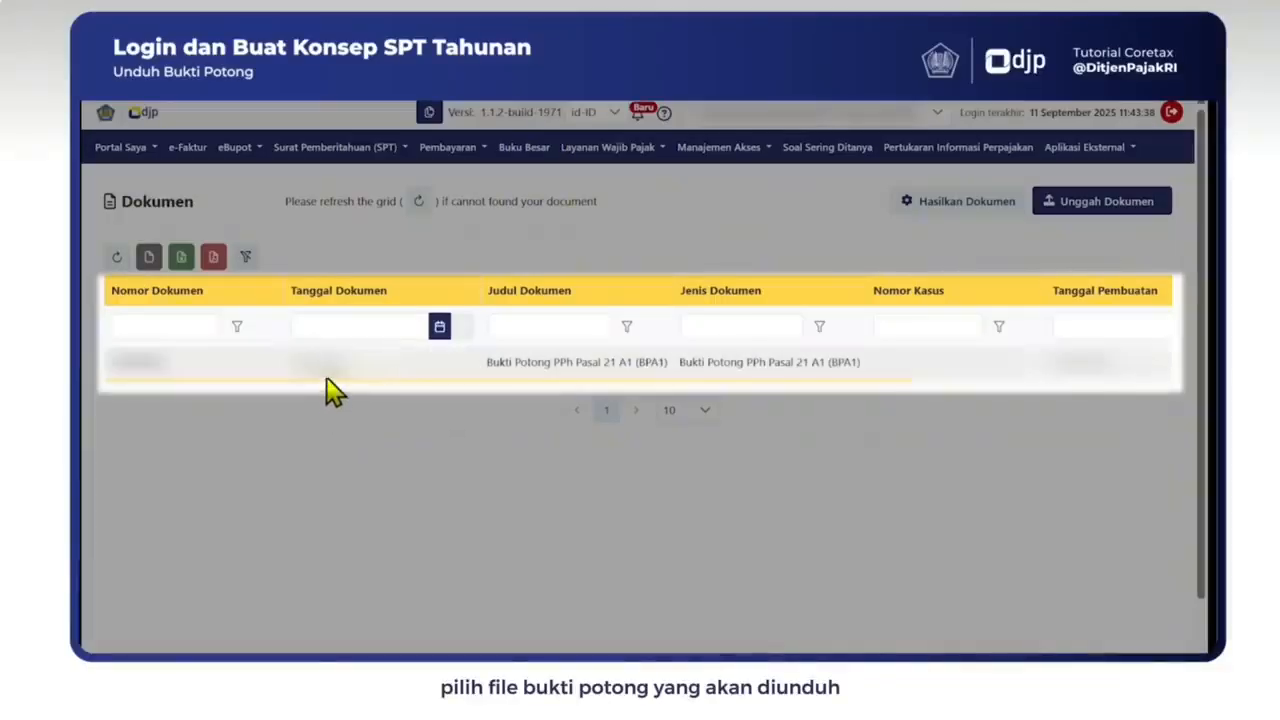
pyautogui.moveTo(326, 378); pyautogui.dragTo(661, 381)
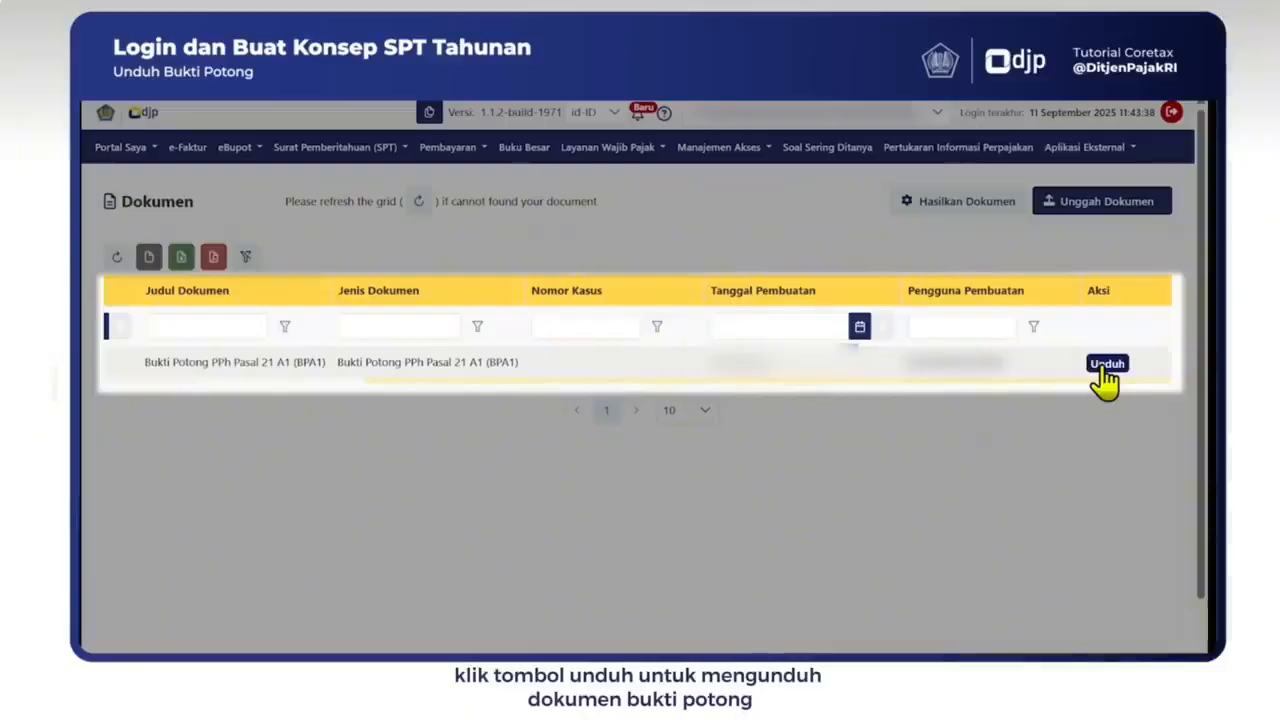
pyautogui.click(1106, 364)
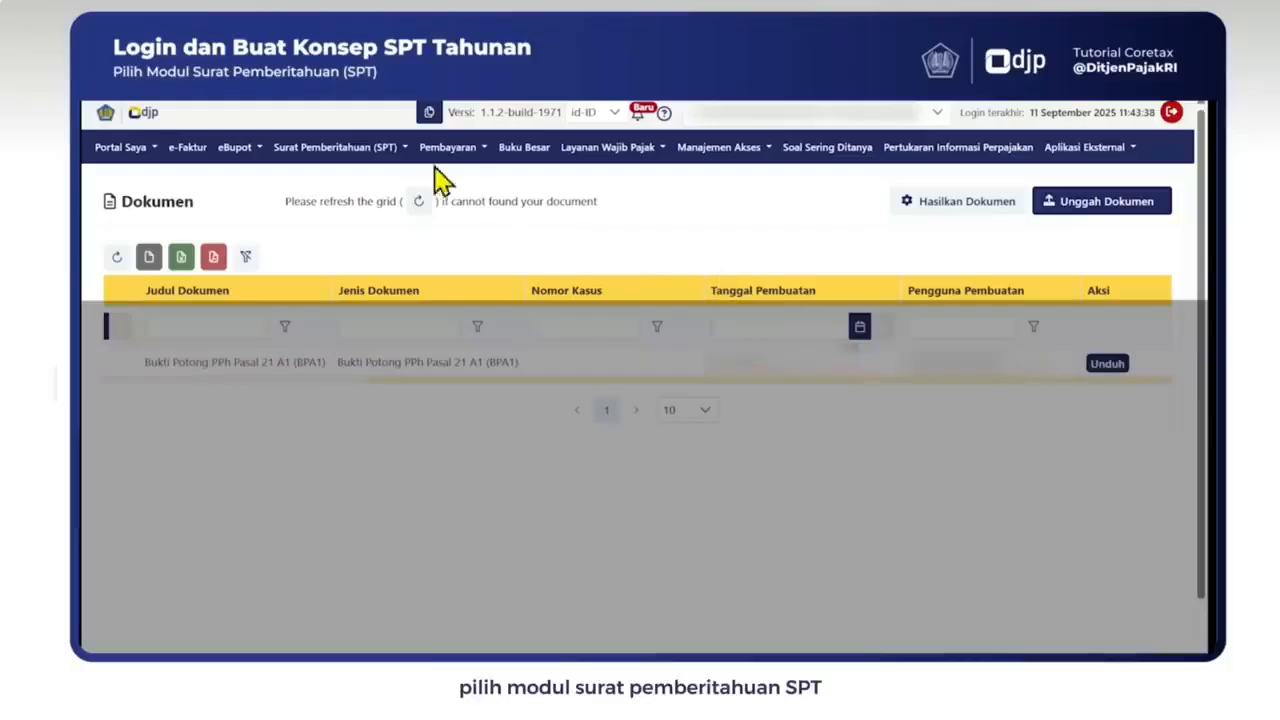
# Step: Start a new SPT draft of type PPh Orang Pribadi from the Surat Pemberitahuan list
pyautogui.click(396, 153)
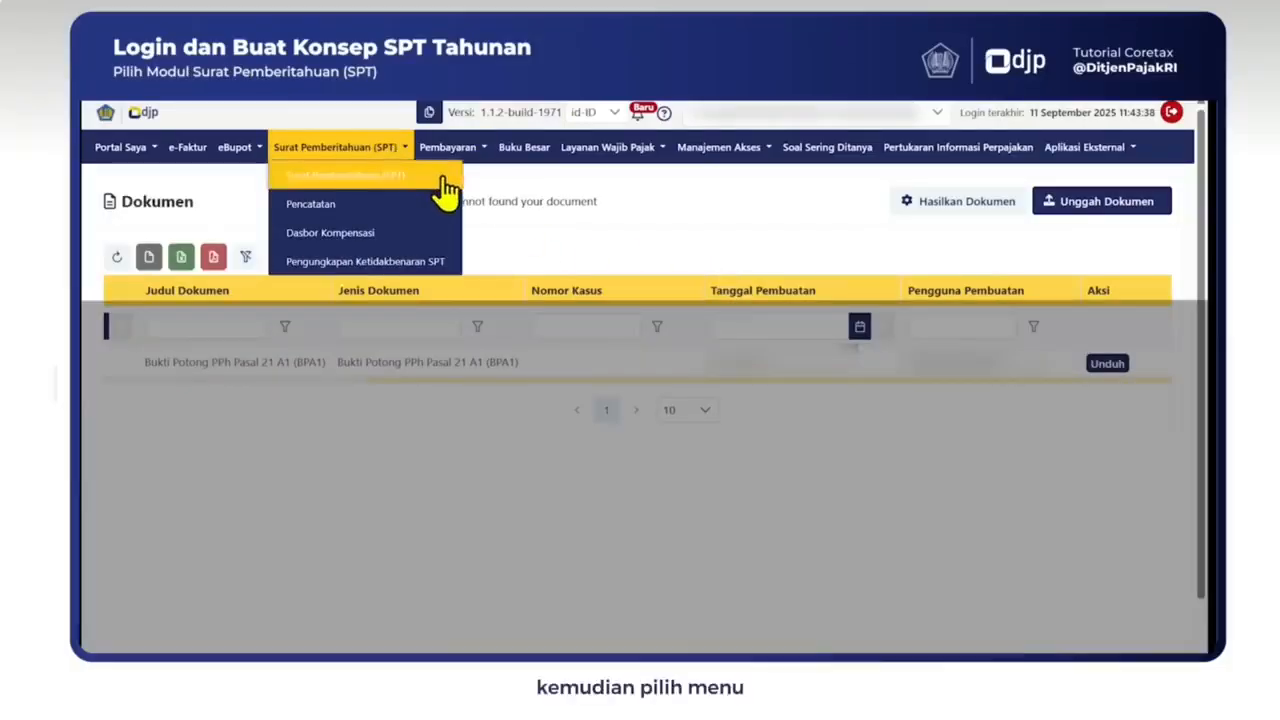
pyautogui.click(444, 178)
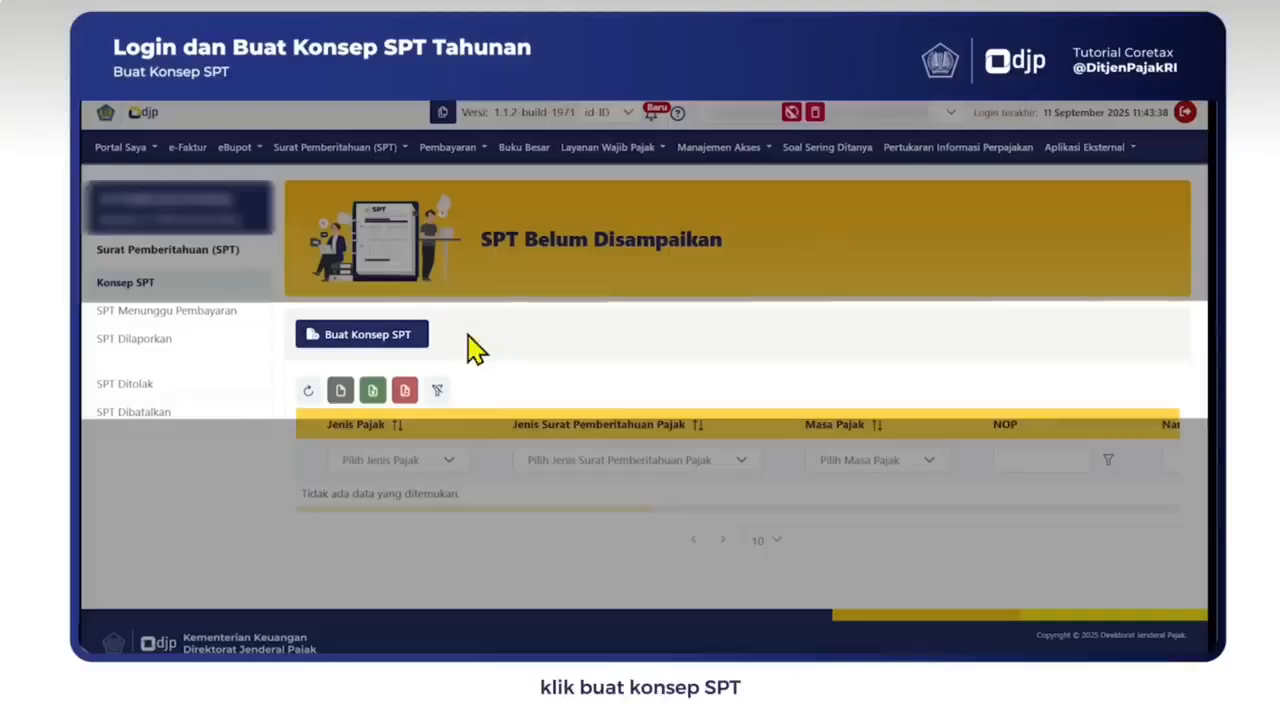
pyautogui.click(411, 338)
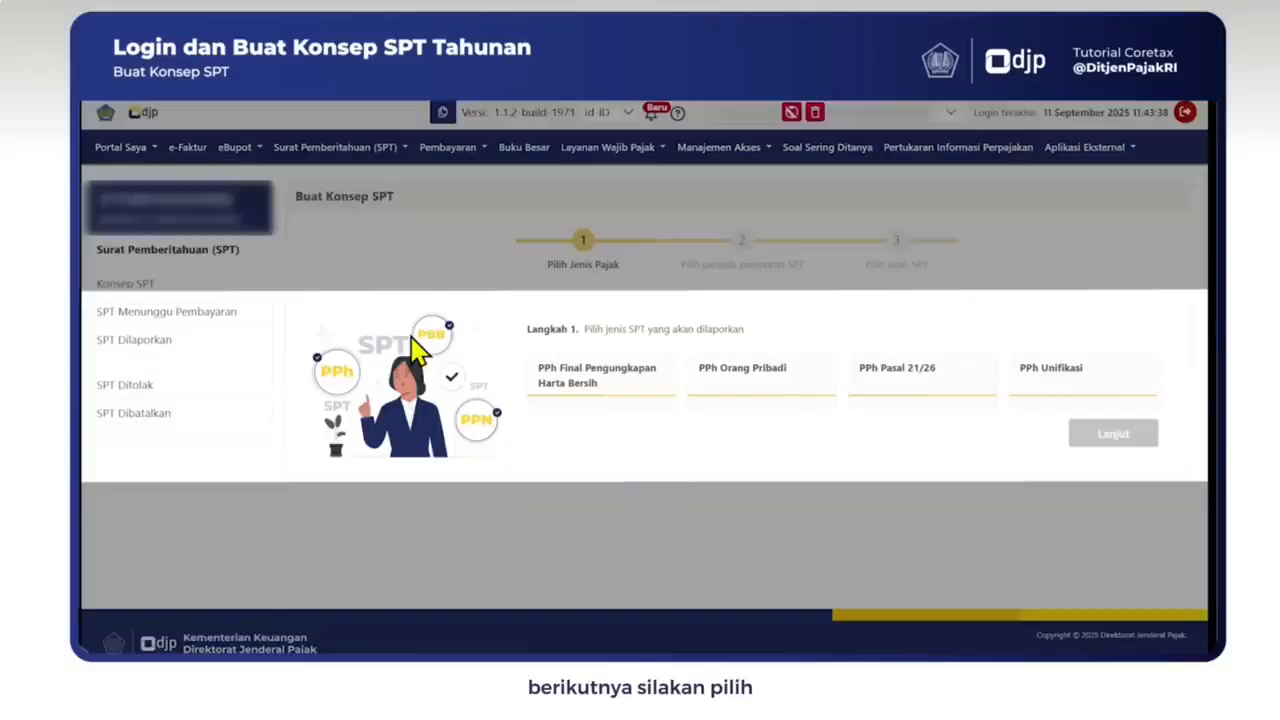
pyautogui.click(760, 385)
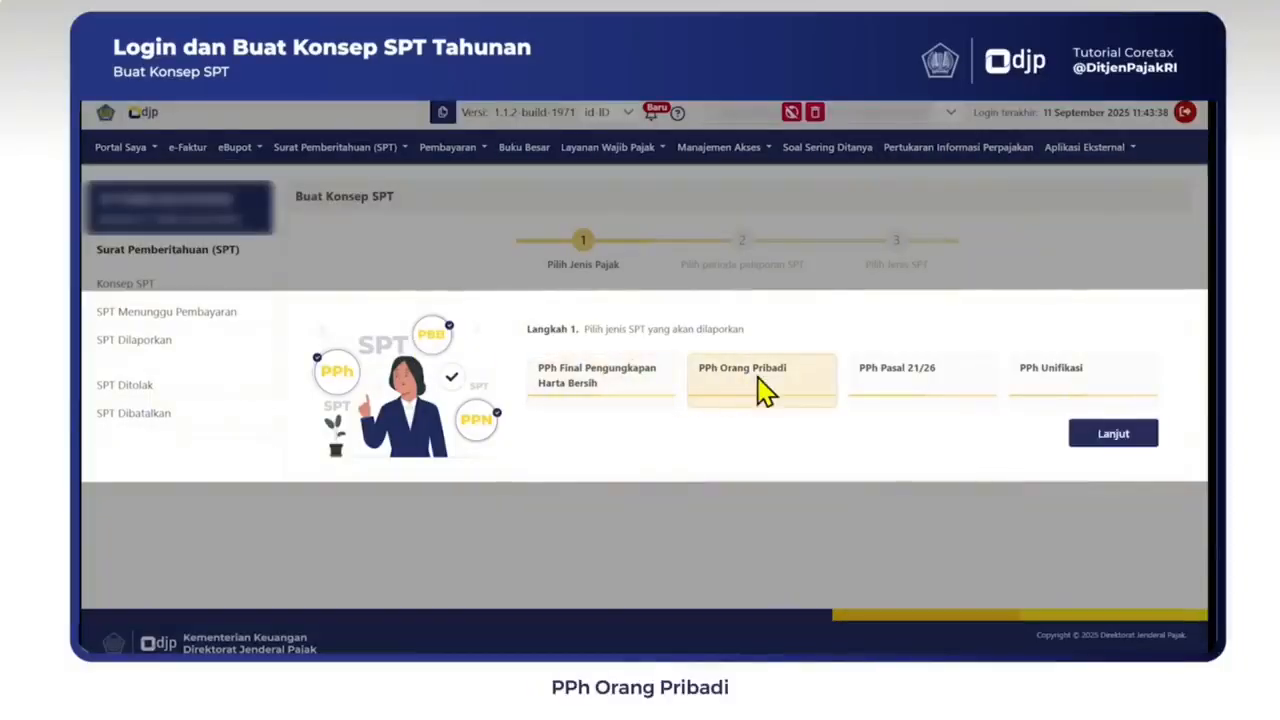
pyautogui.click(1113, 434)
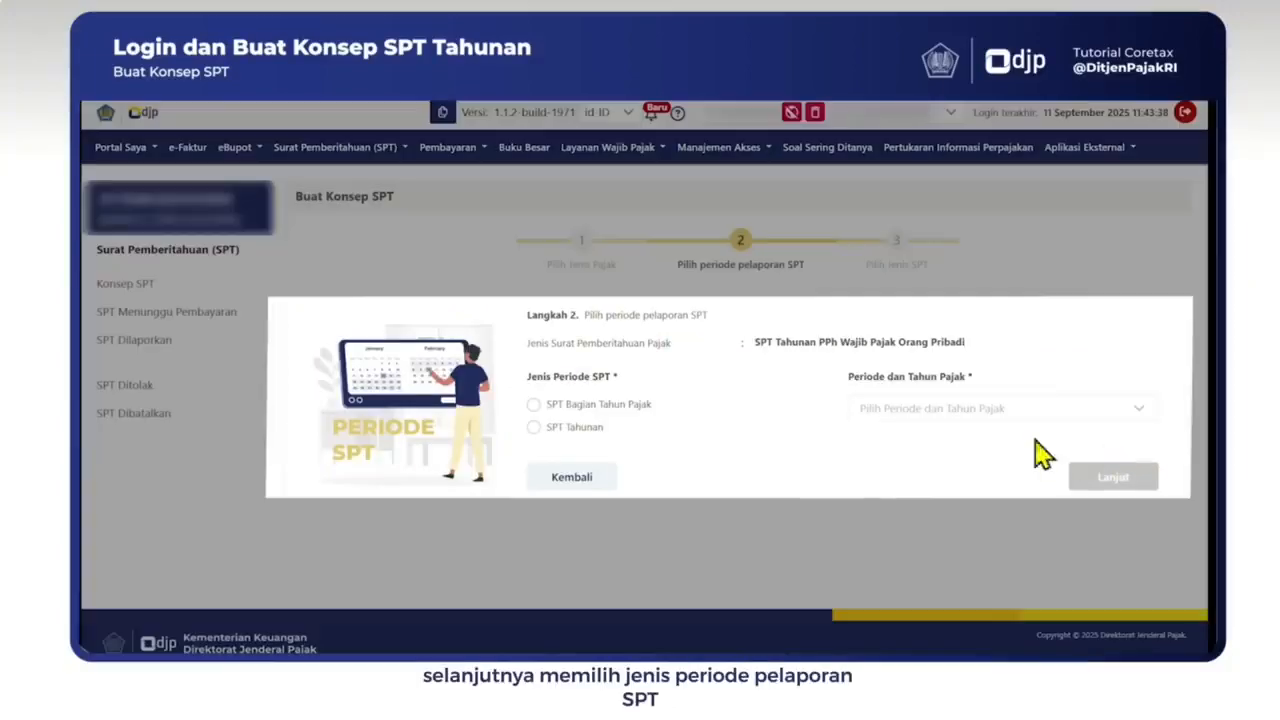
# Step: Make it an SPT Tahunan for Januari–Desember 2025, model Normal, and create the draft
pyautogui.click(565, 428)
pyautogui.click(1050, 410)
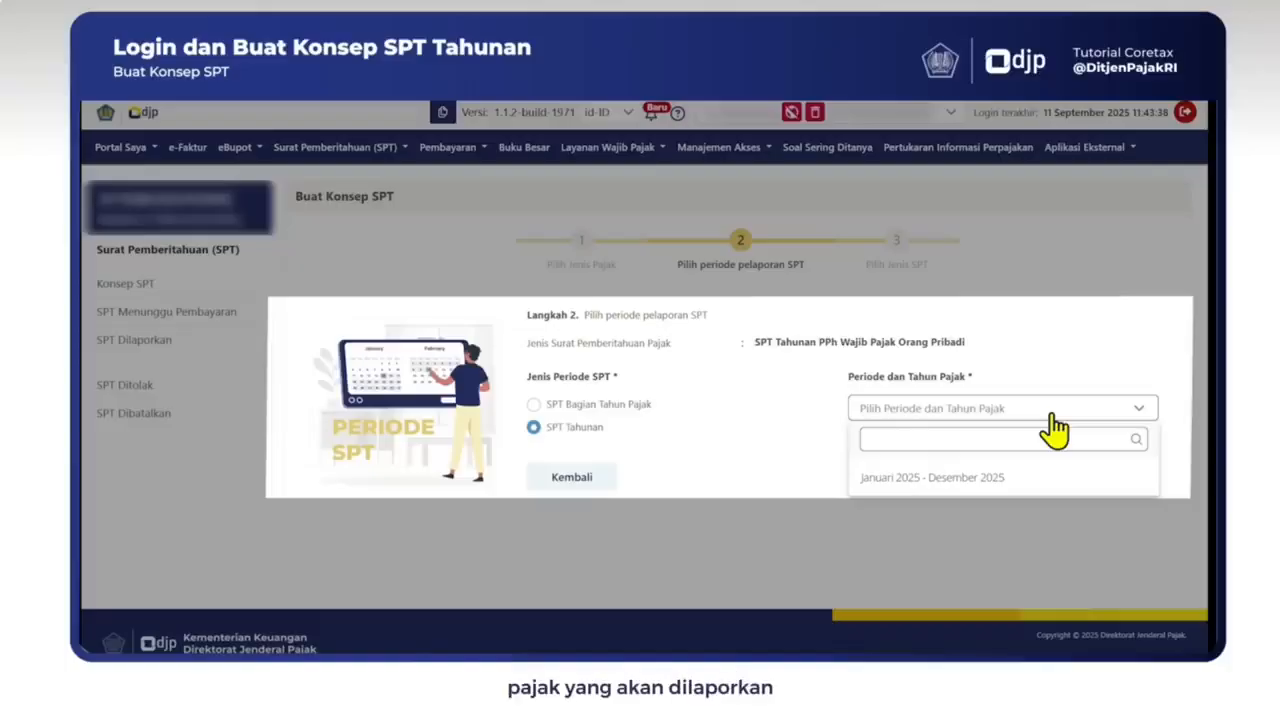
pyautogui.click(1030, 477)
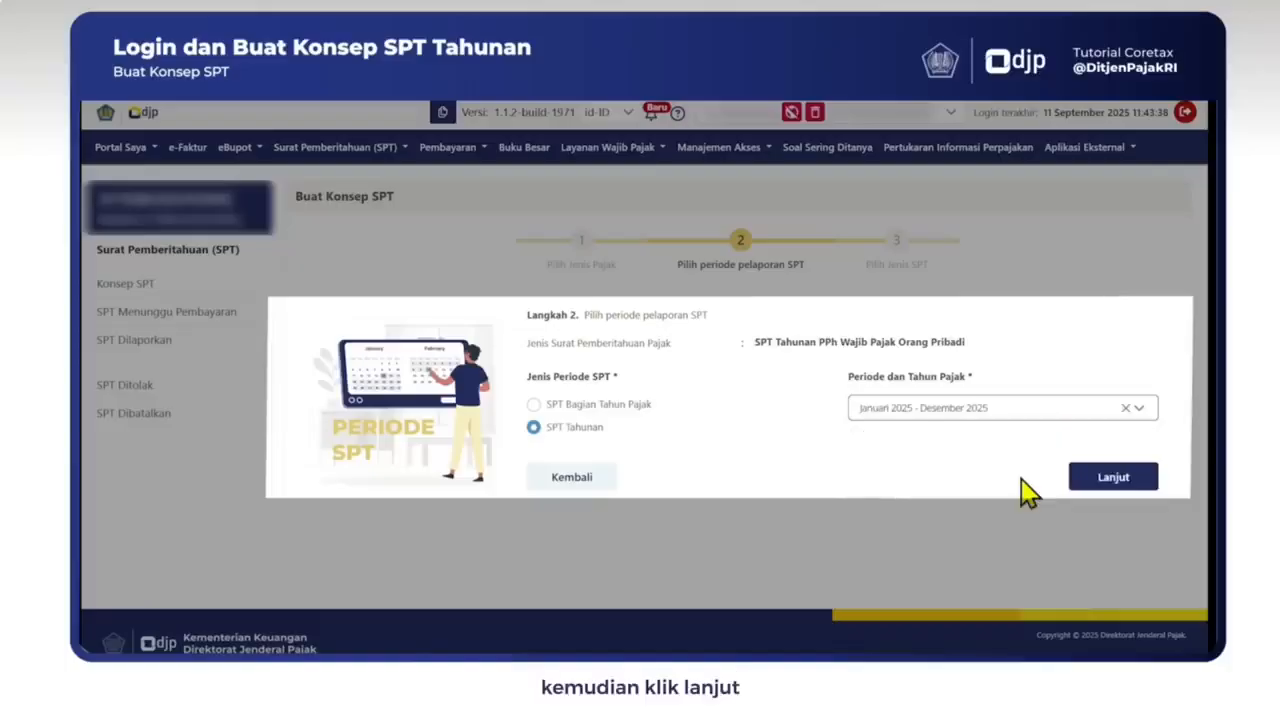
pyautogui.click(1112, 478)
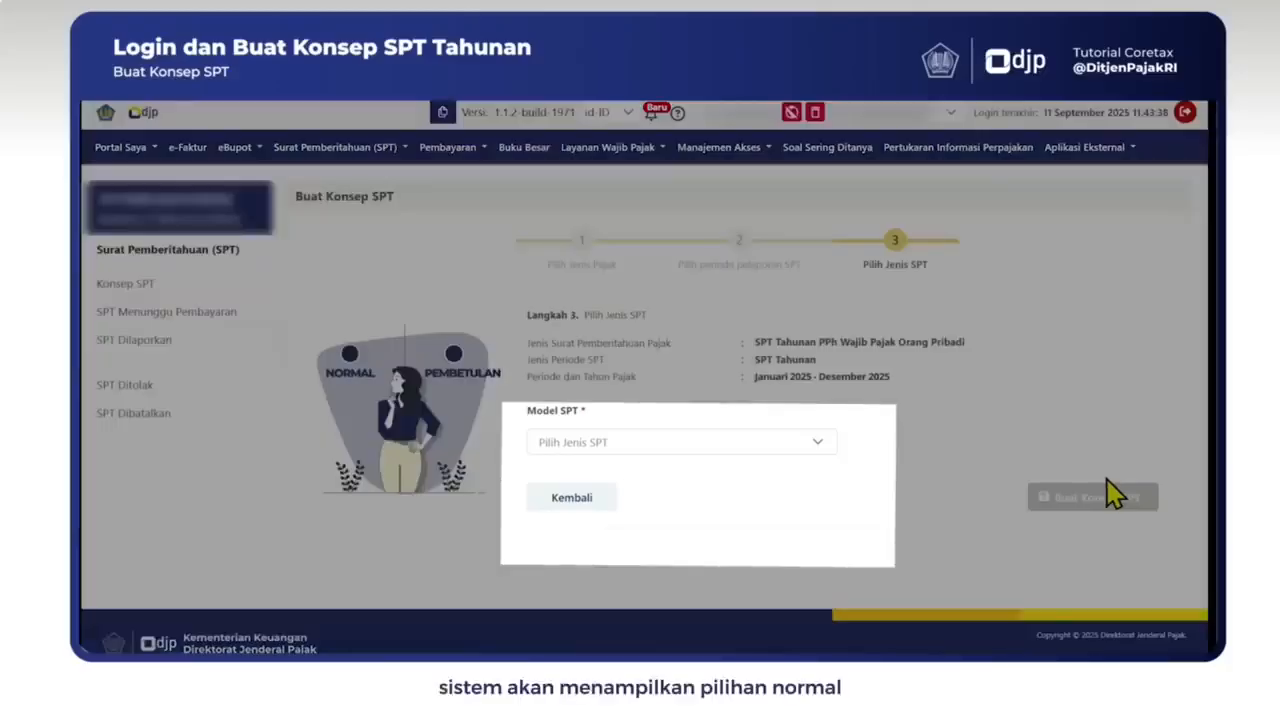
pyautogui.click(806, 458)
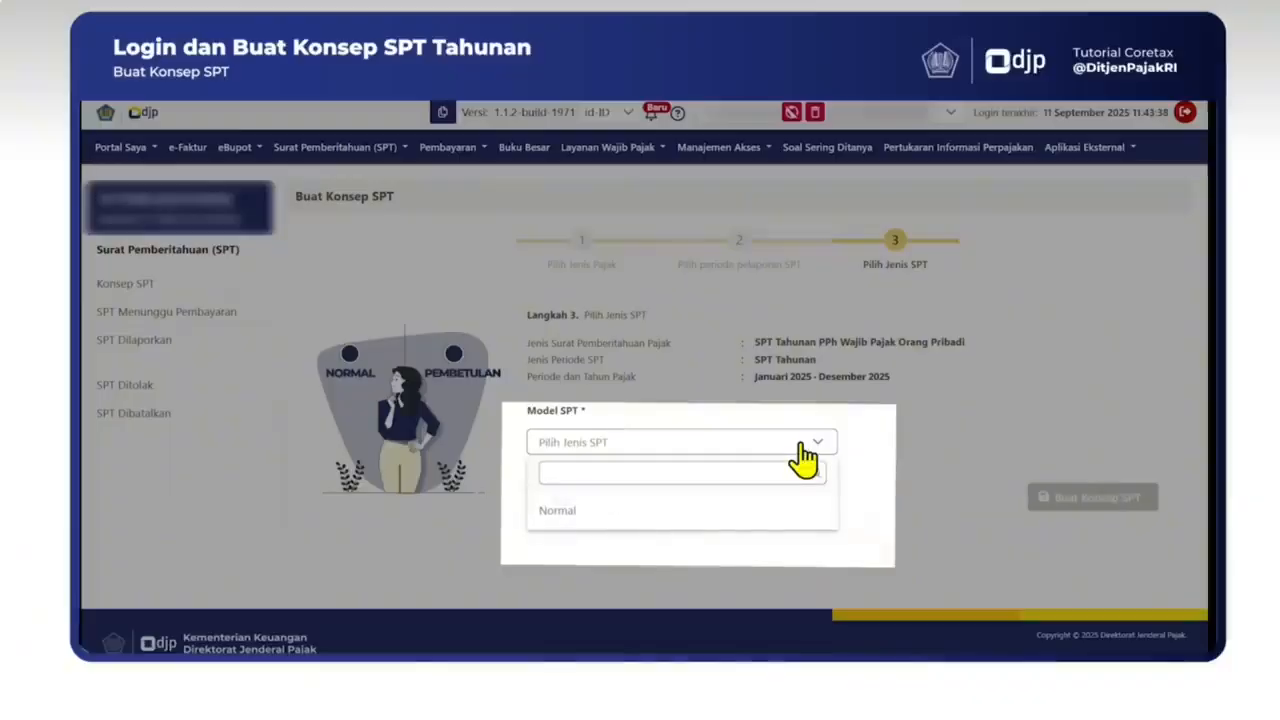
pyautogui.click(560, 512)
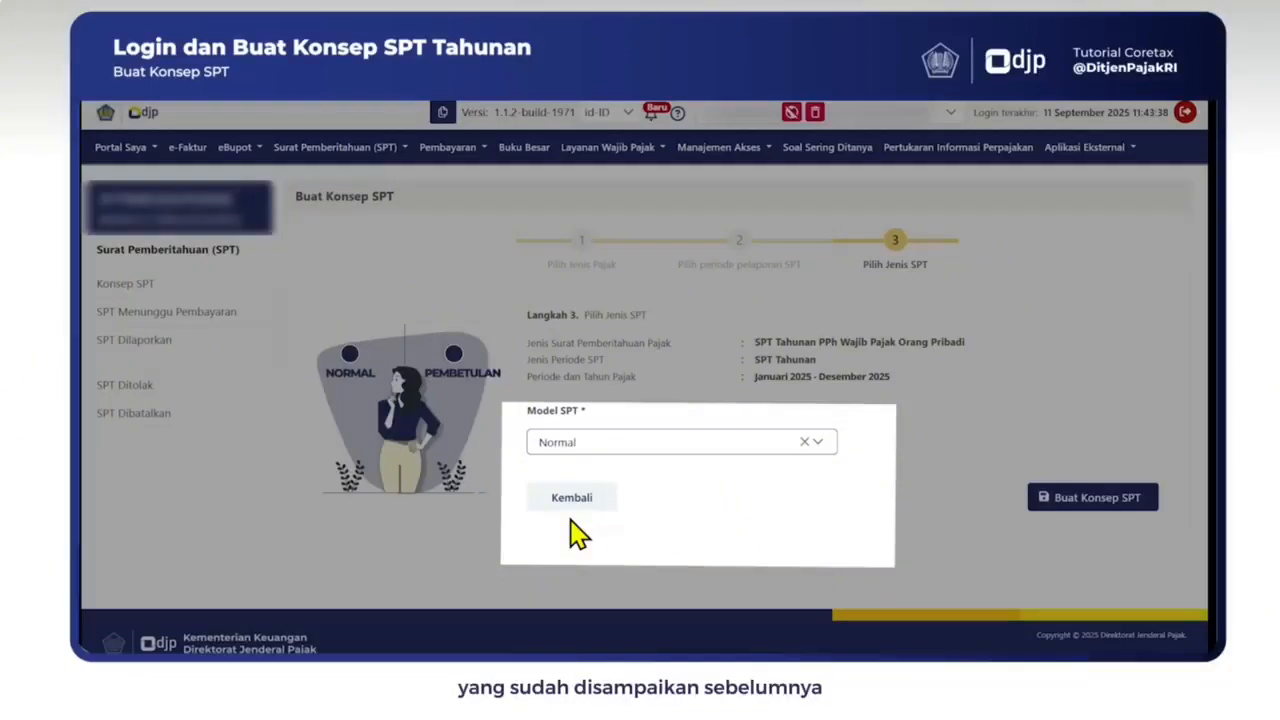
pyautogui.click(1090, 500)
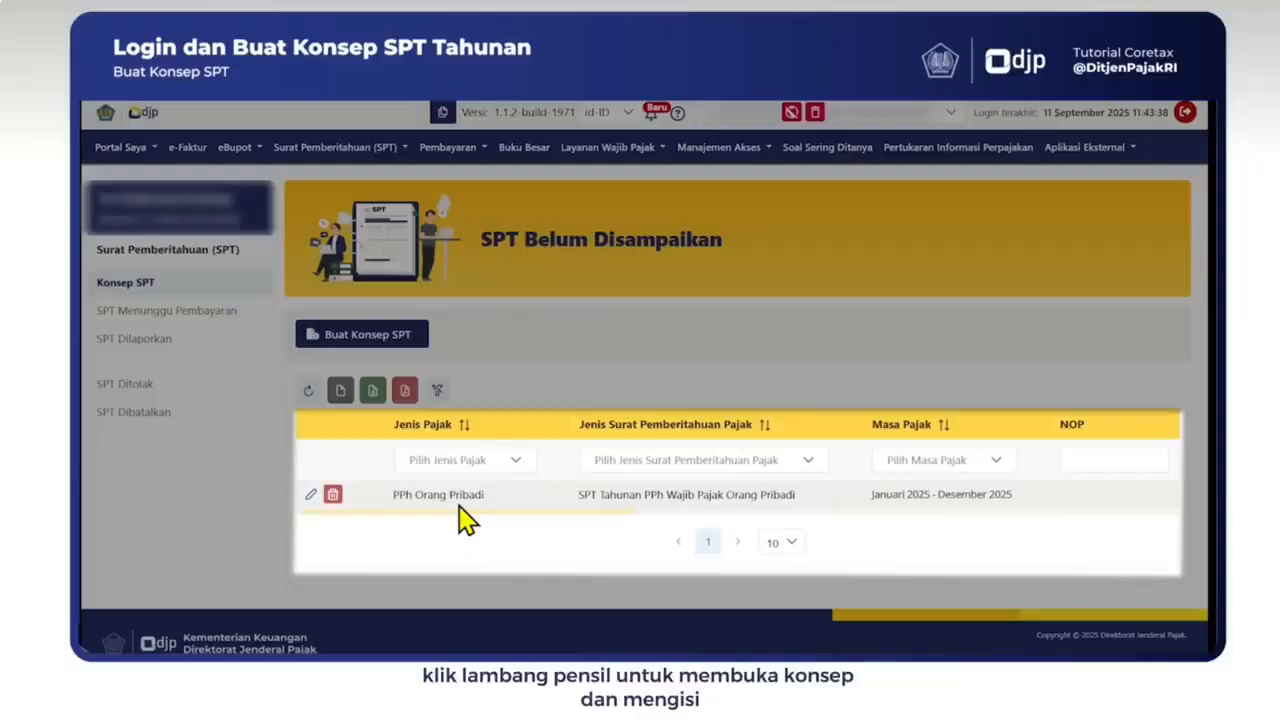
# Step: Open the PPh Orang Pribadi draft for editing via the pencil icon on its row
pyautogui.click(312, 497)
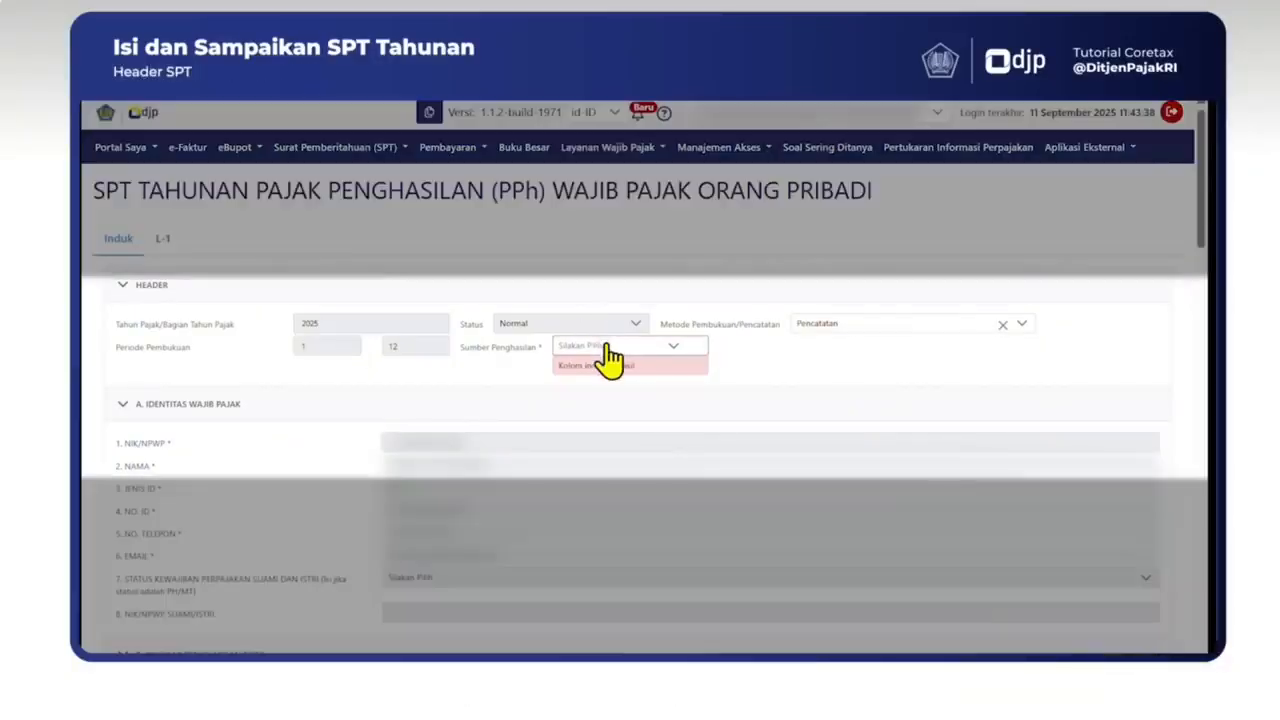
pyautogui.click(606, 346)
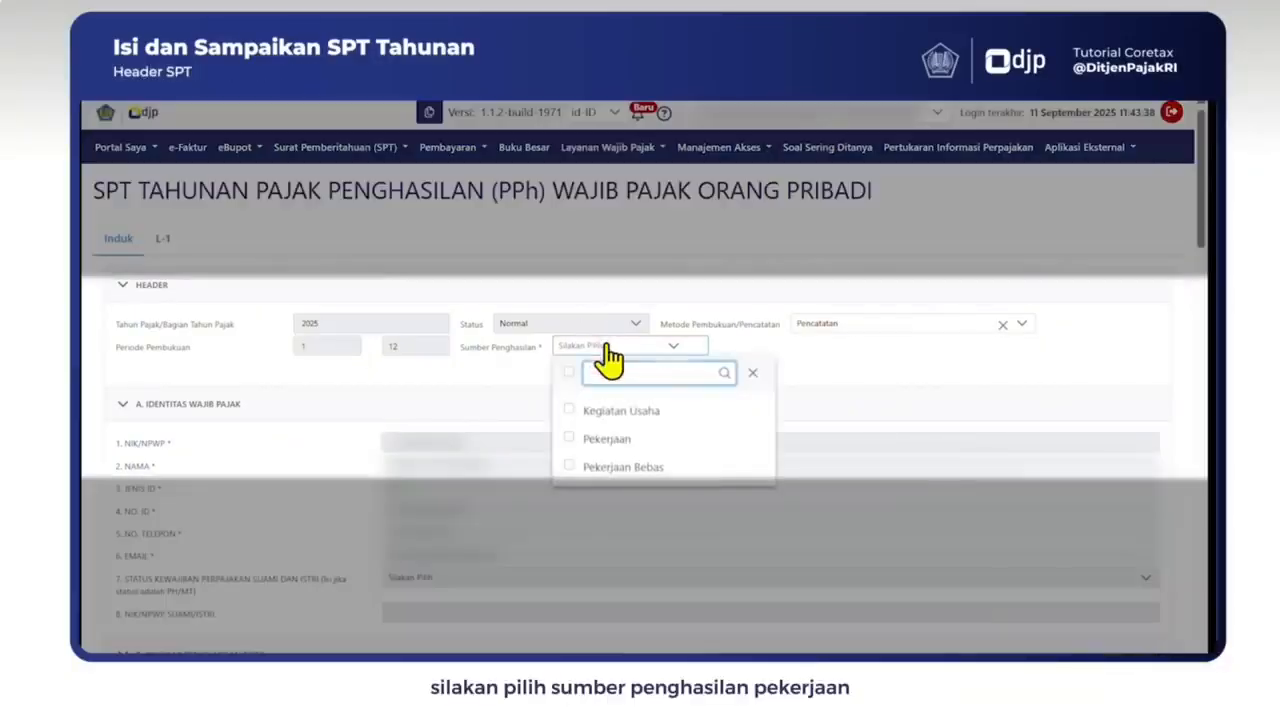
pyautogui.click(609, 445)
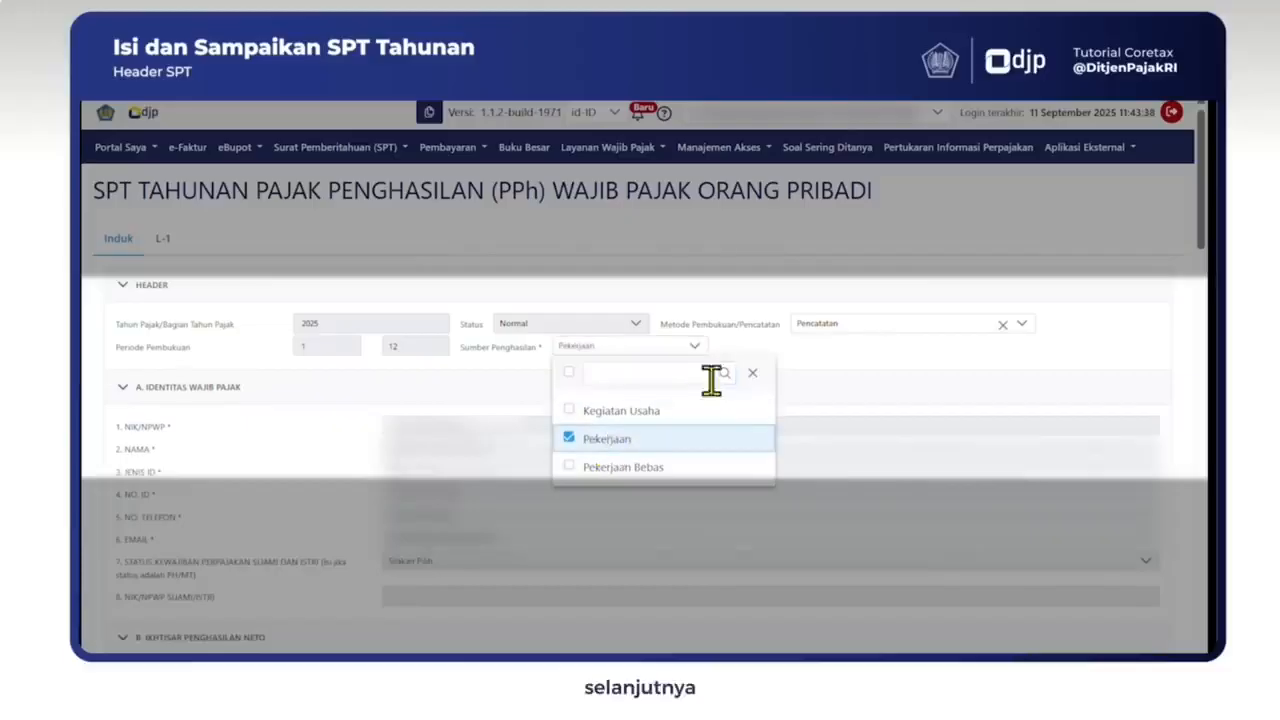
pyautogui.click(766, 388)
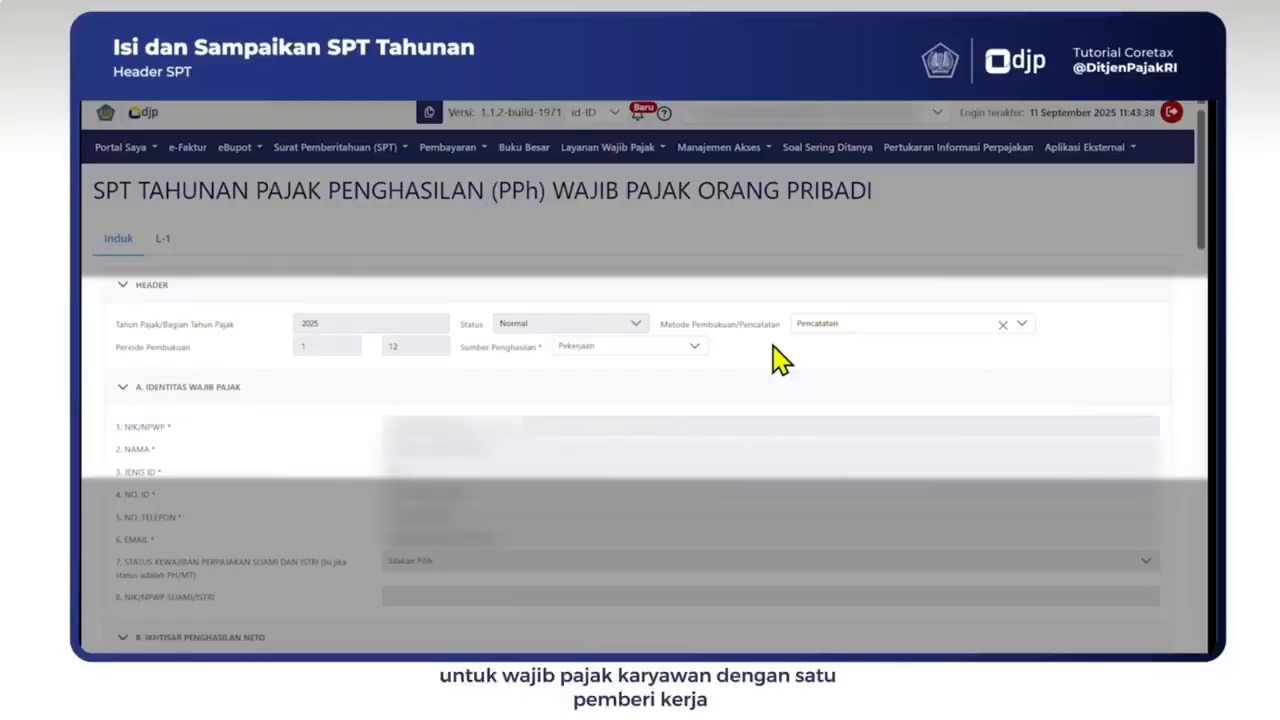
pyautogui.click(1029, 325)
pyautogui.click(821, 444)
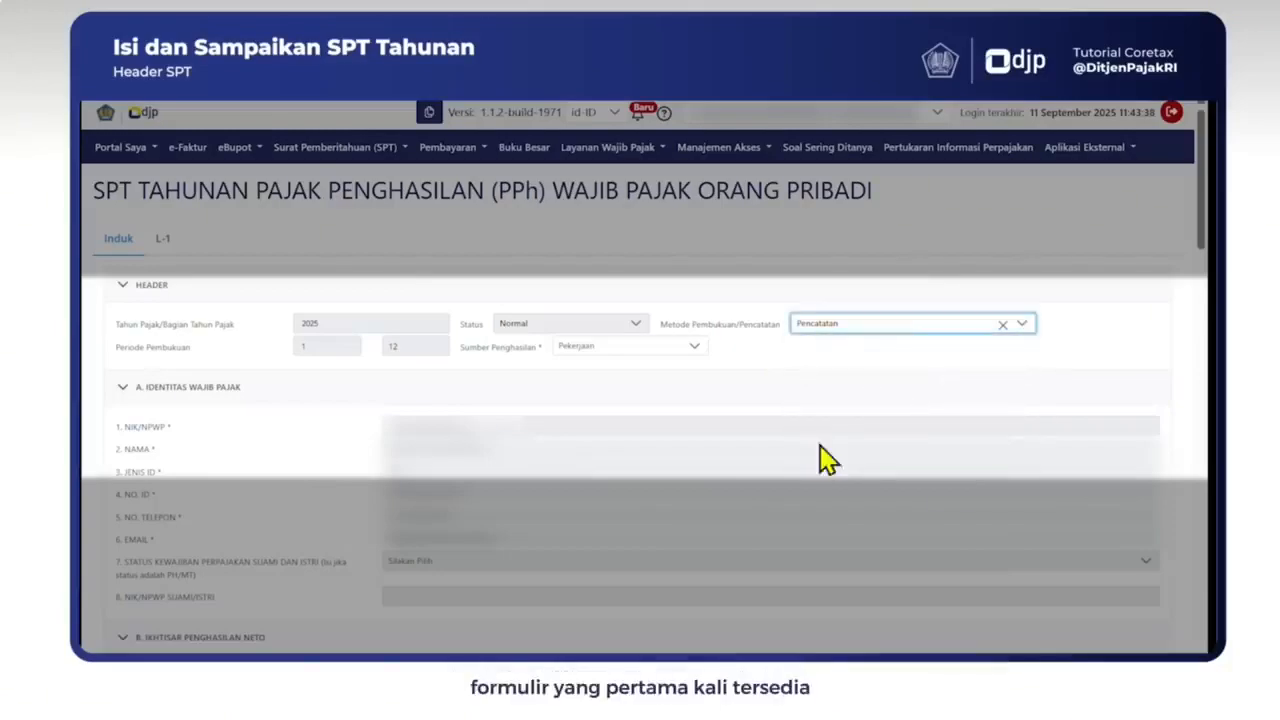
pyautogui.click(1077, 328)
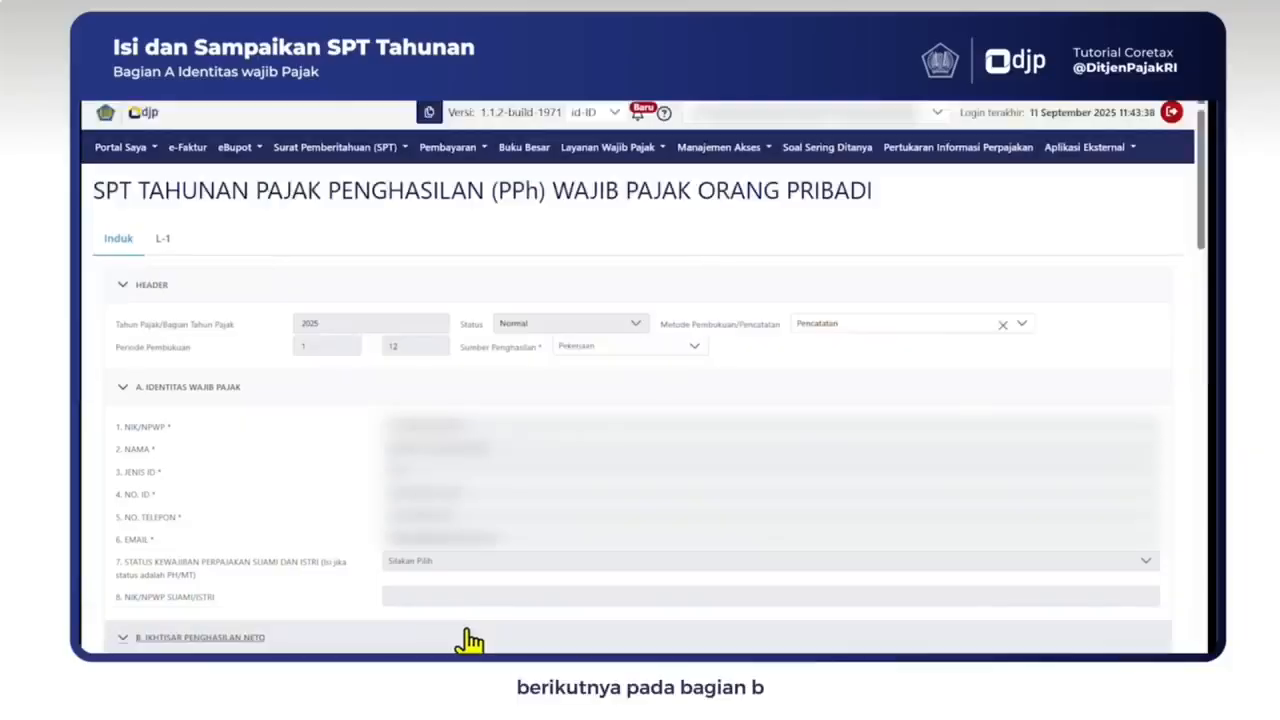
# Step: In section B, answer Ya to employment income 1.a and Tidak to 1.b.1, 1.c and 1.d
pyautogui.scroll(-5, 468, 642)
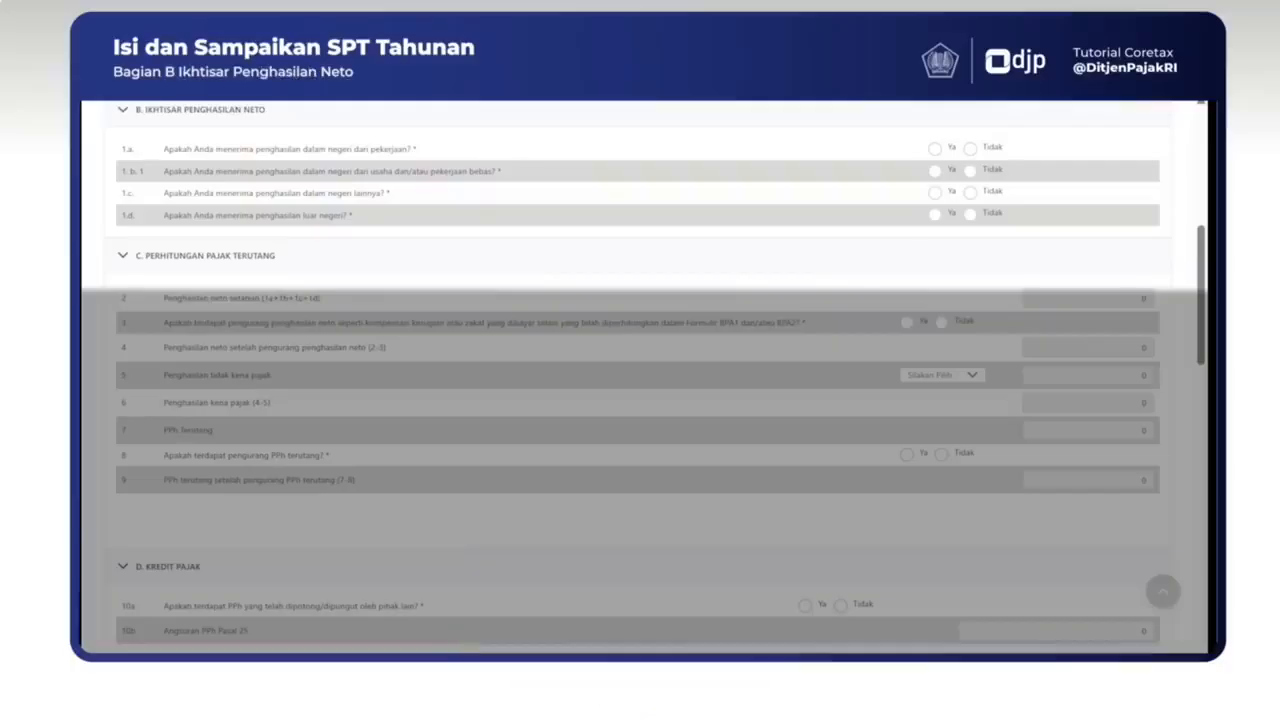
pyautogui.click(934, 148)
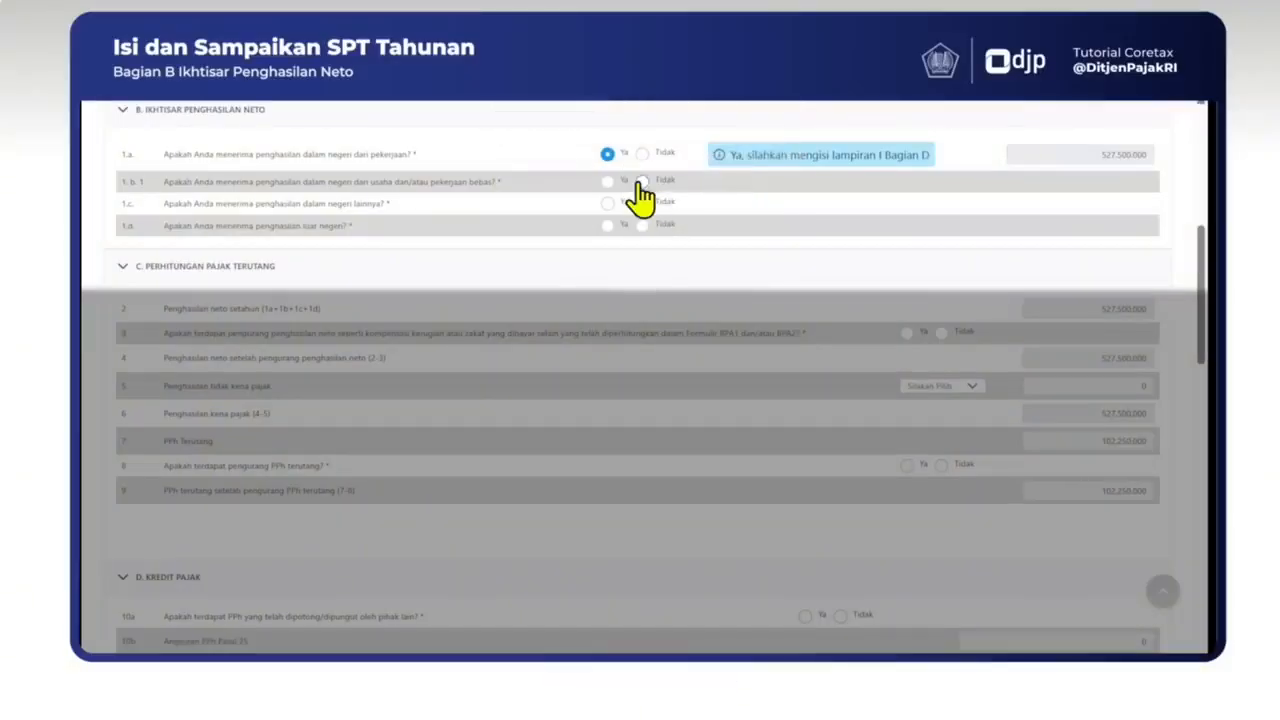
pyautogui.click(641, 184)
pyautogui.click(643, 219)
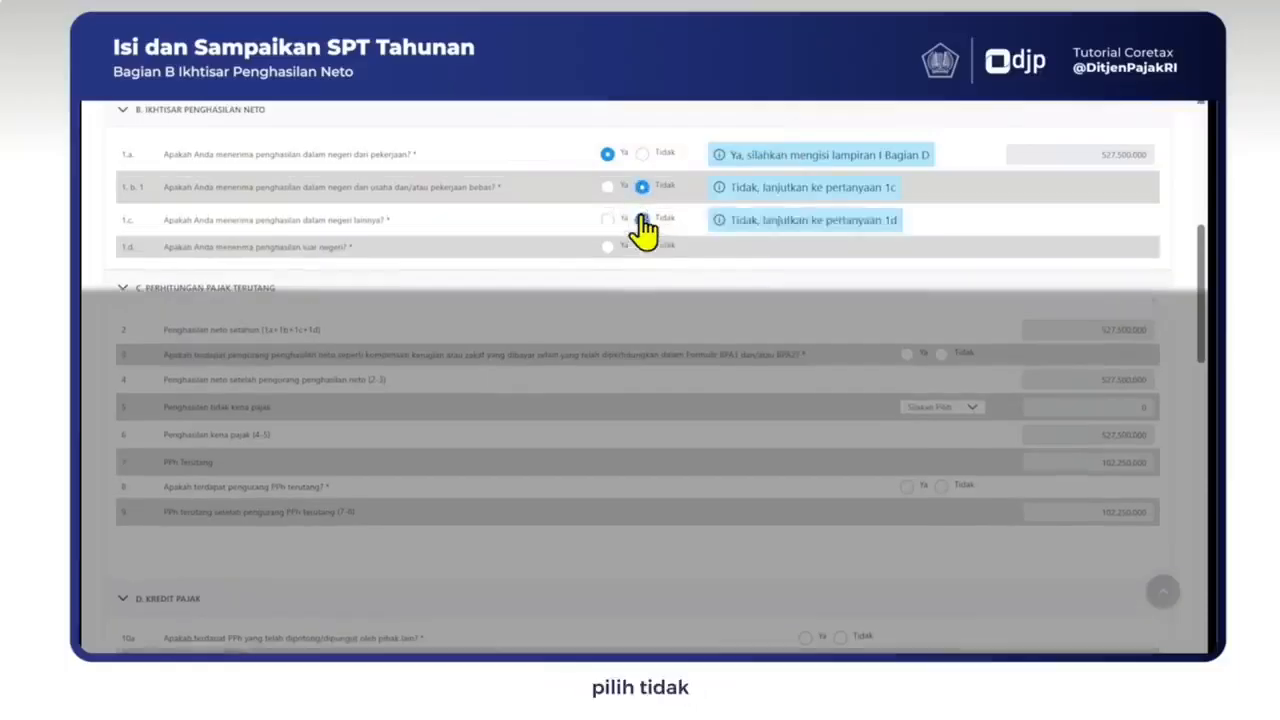
pyautogui.click(640, 247)
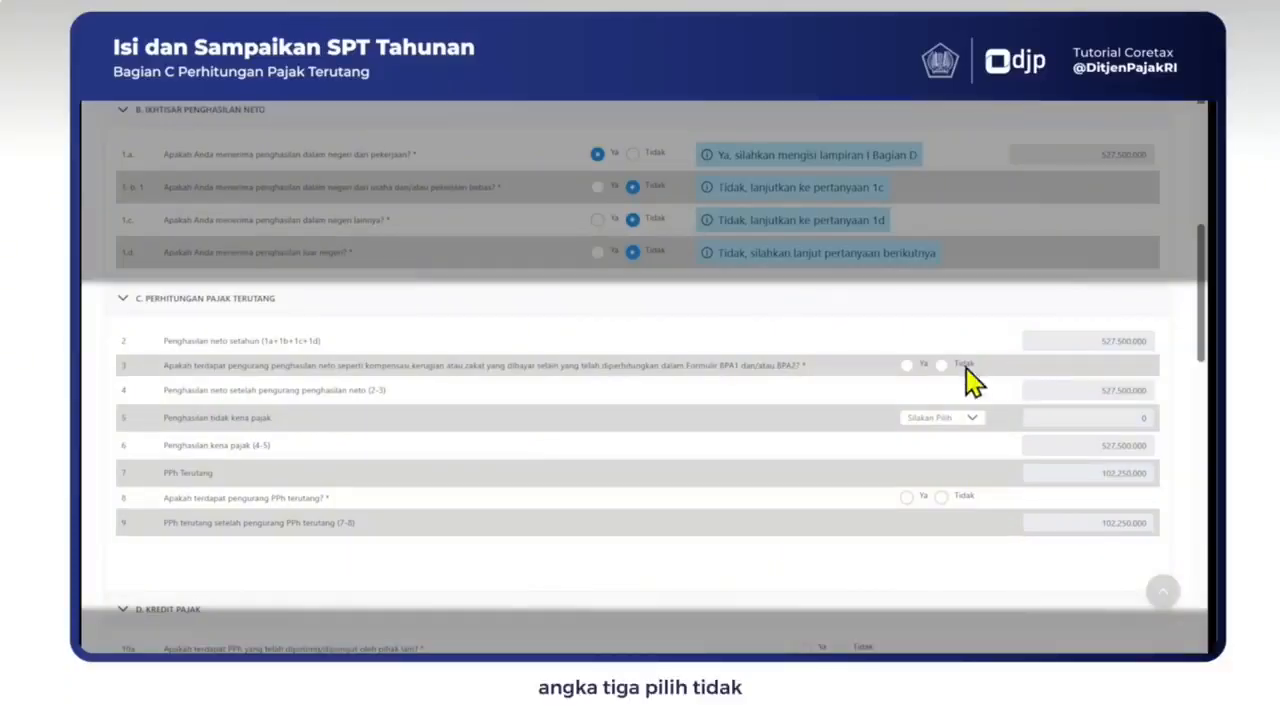
# Step: Answer Tidak to rows 3 and 8 and set the row 5 PTKP status to TK/0
pyautogui.click(941, 365)
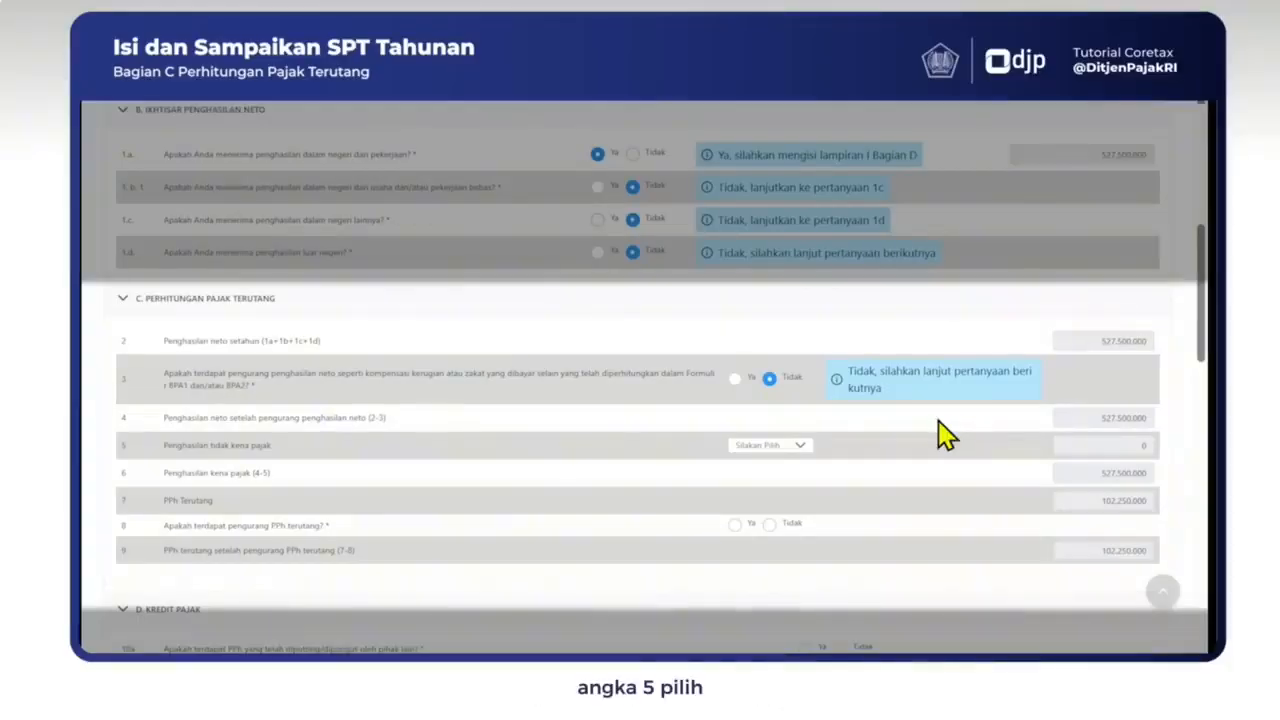
pyautogui.click(793, 446)
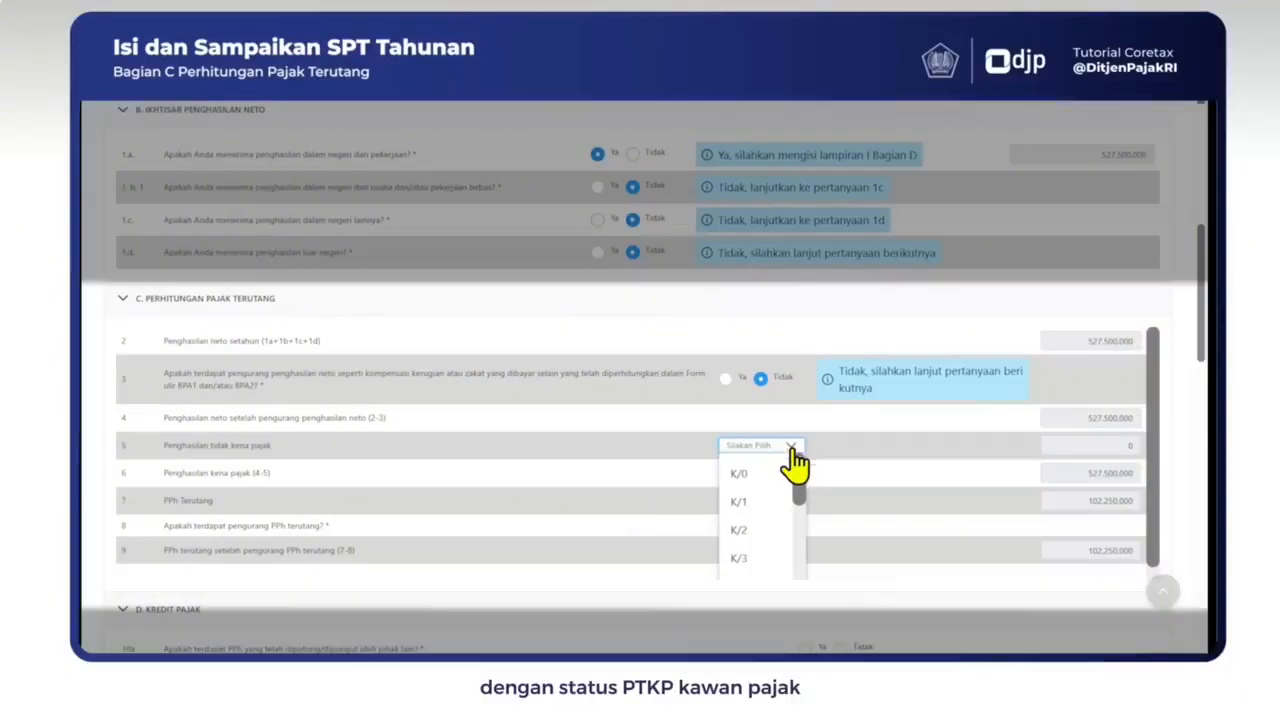
pyautogui.moveTo(801, 473); pyautogui.dragTo(803, 543)
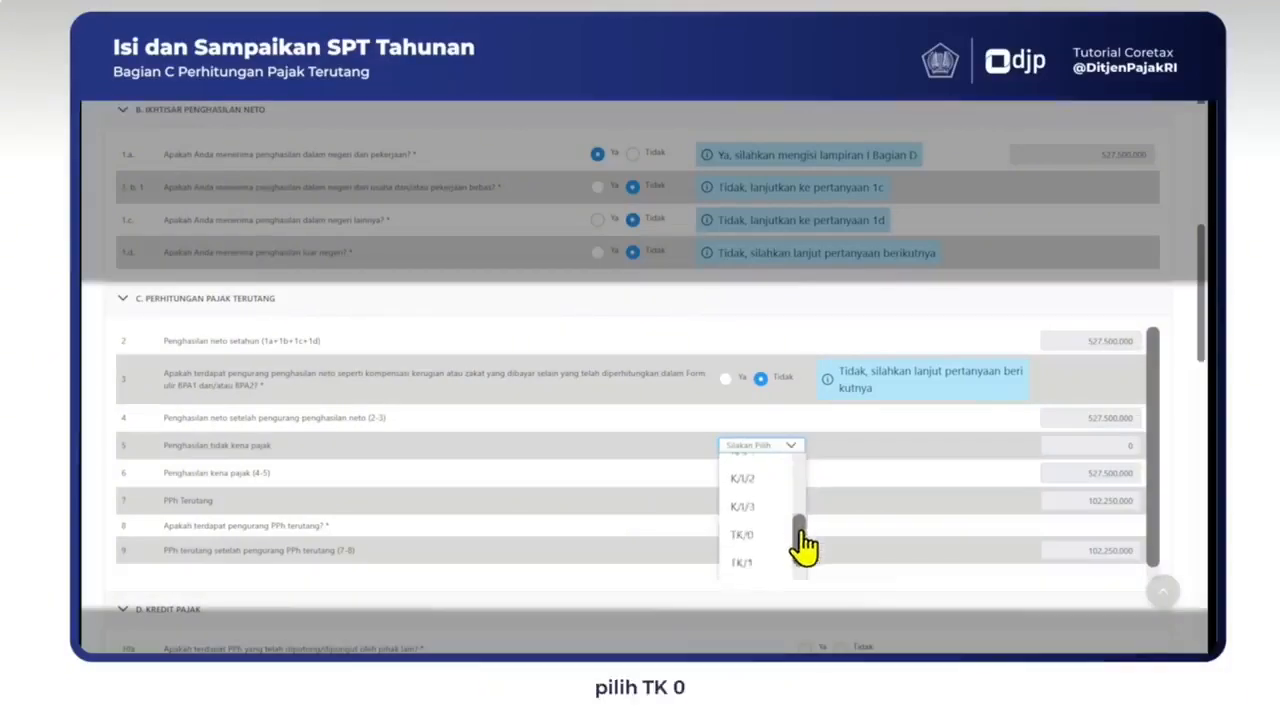
pyautogui.click(757, 549)
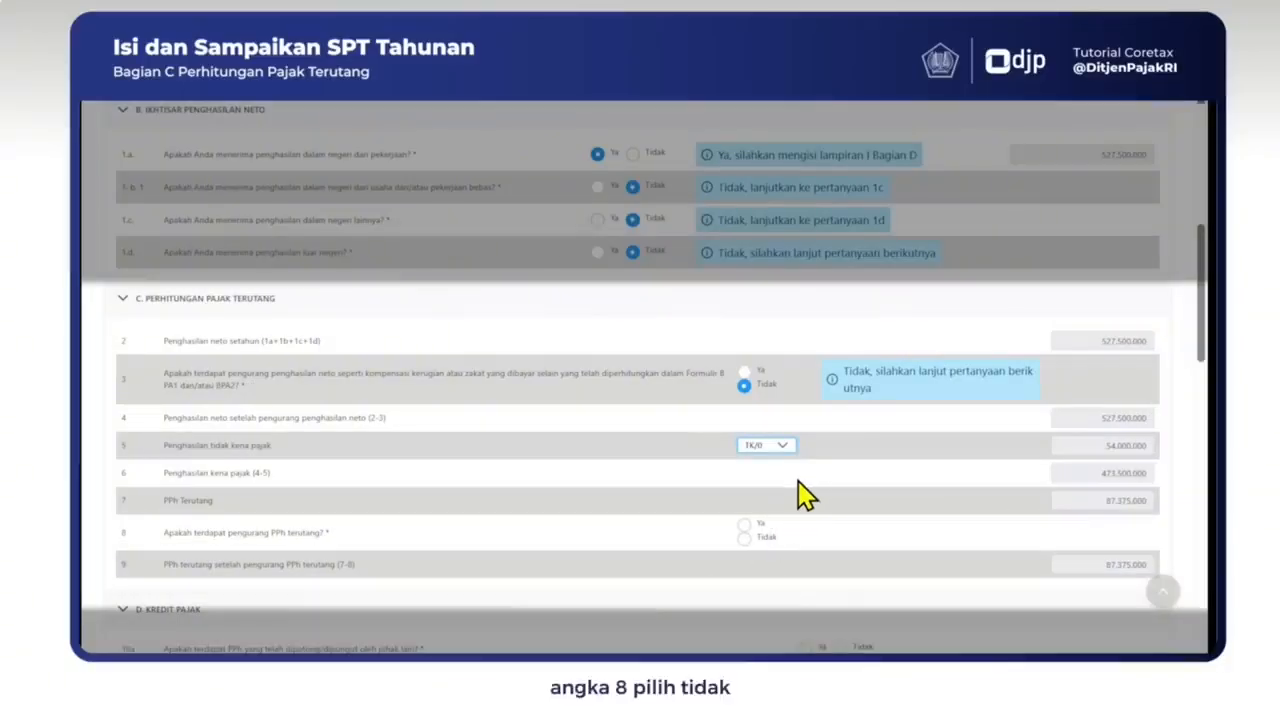
pyautogui.click(744, 539)
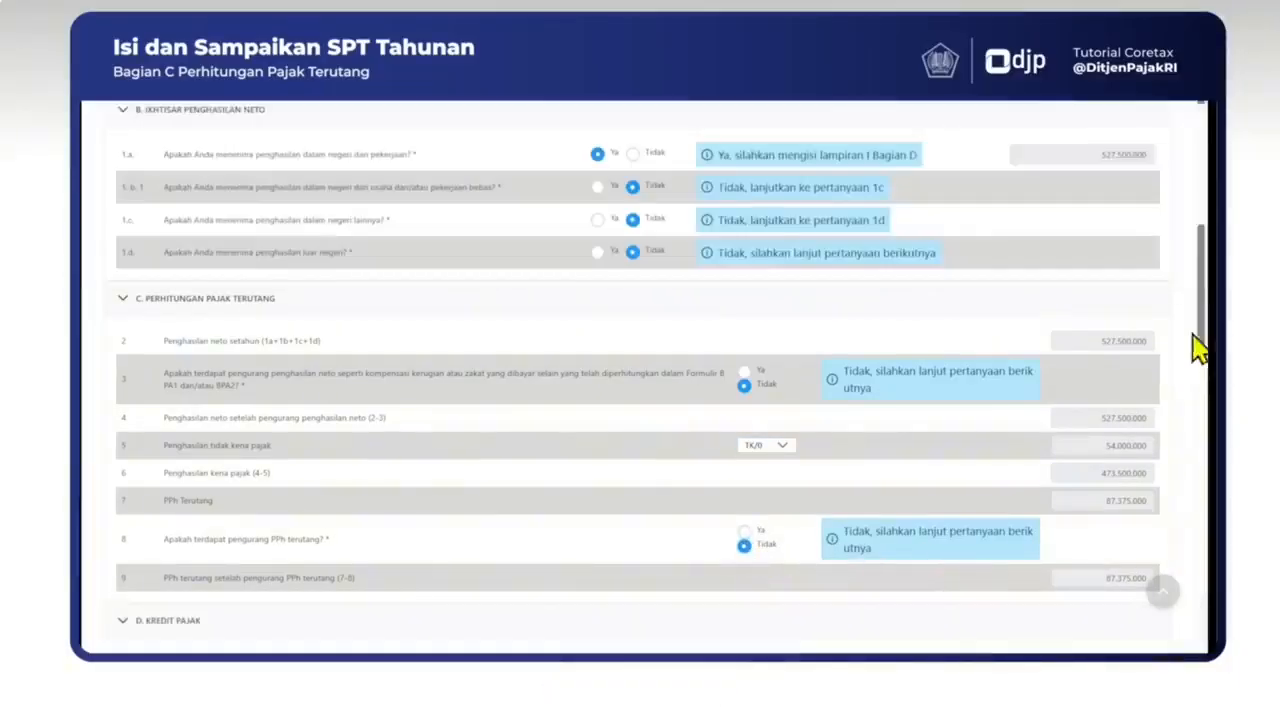
pyautogui.moveTo(1201, 328); pyautogui.dragTo(1200, 428)
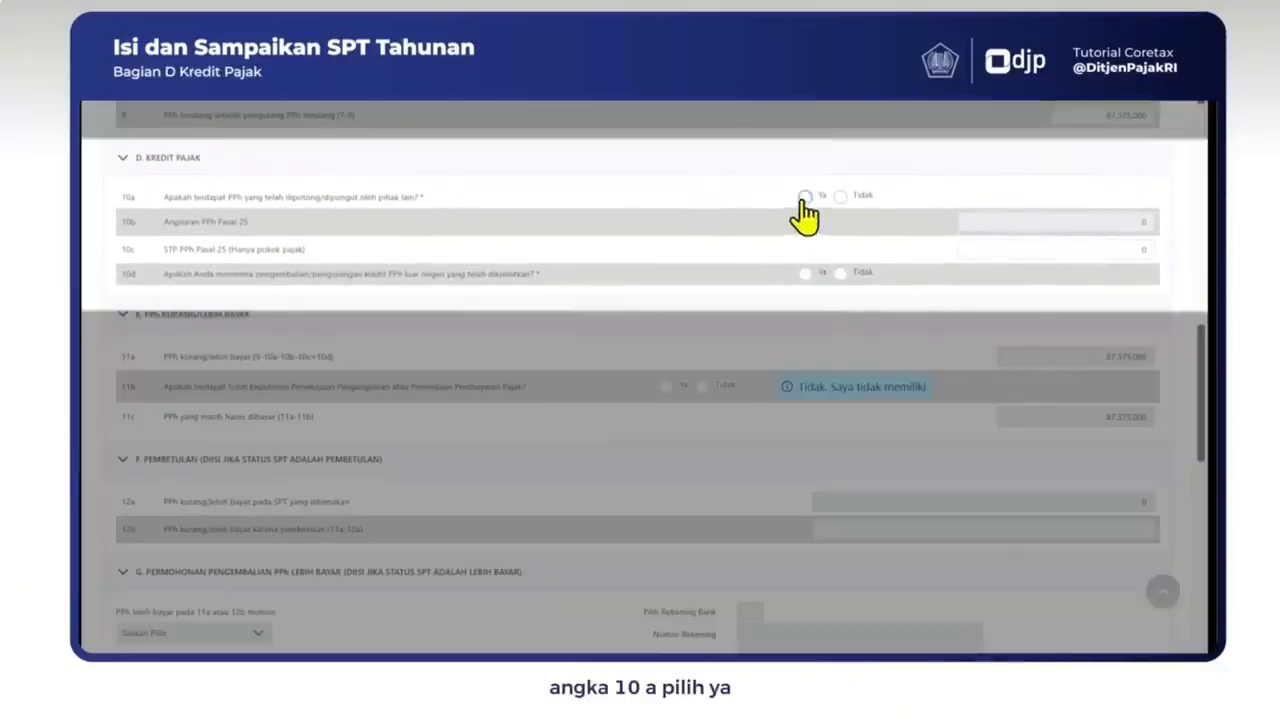
# Step: Answer Ya to withheld tax credits in 10a and Tidak to foreign tax refunds in 10d
pyautogui.click(804, 197)
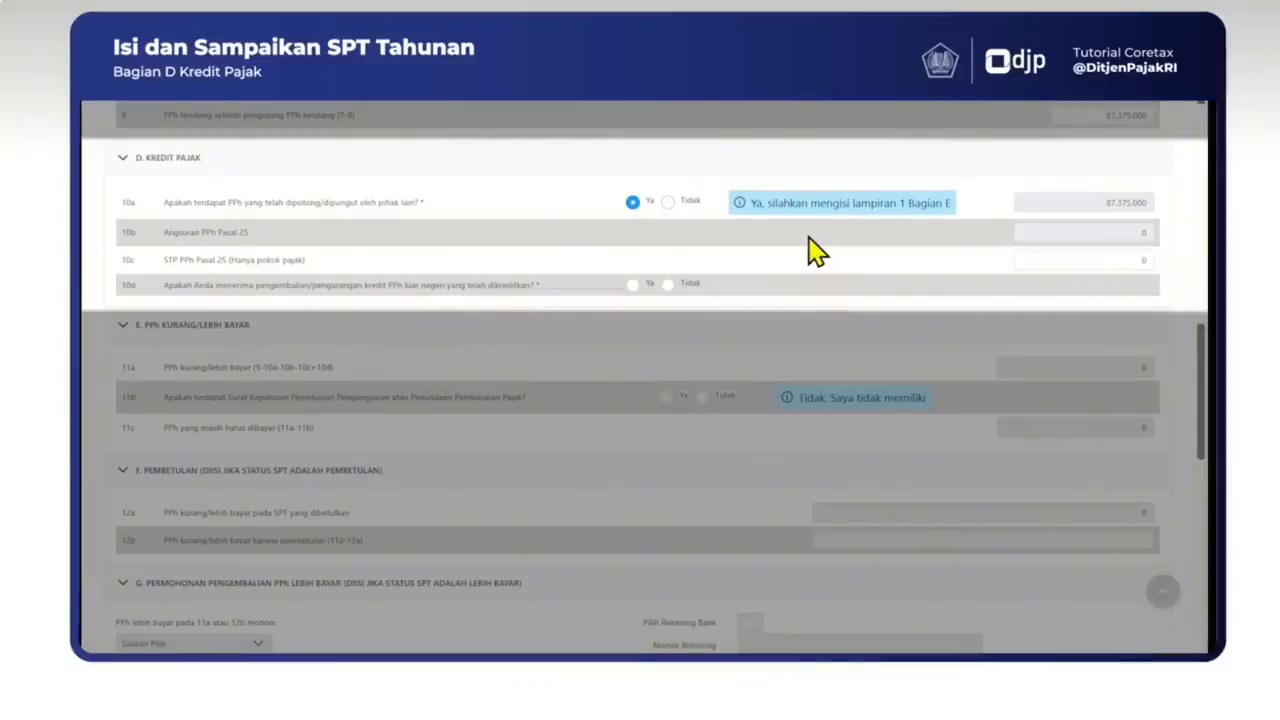
pyautogui.click(670, 285)
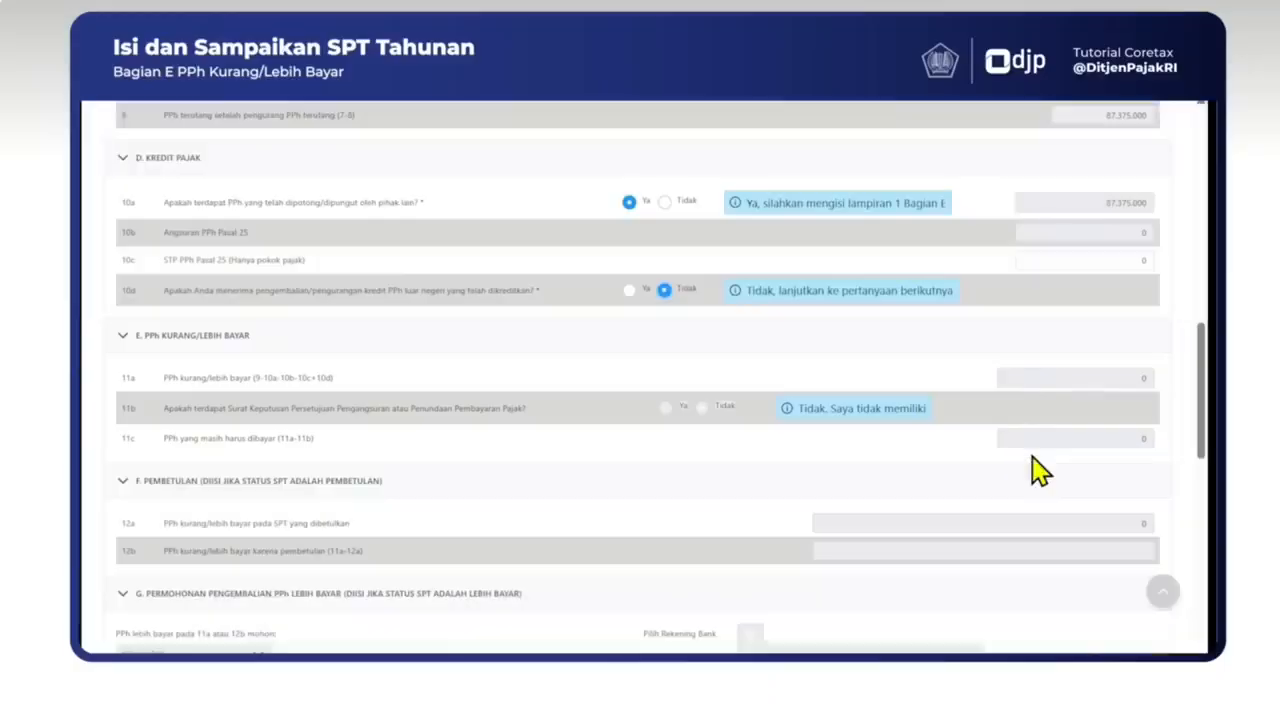
# Step: In section H, answer Tidak to installment questions 13a, 13b and 13c
pyautogui.moveTo(1202, 418); pyautogui.dragTo(1204, 487)
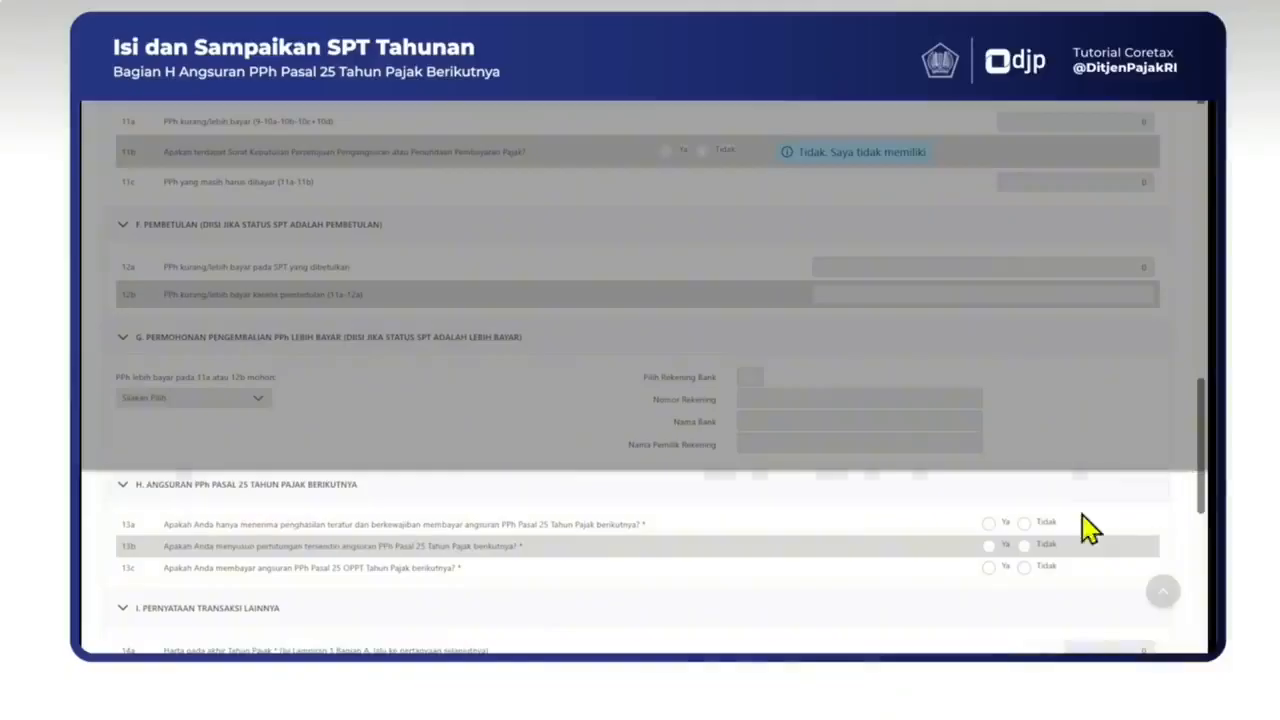
pyautogui.click(1023, 522)
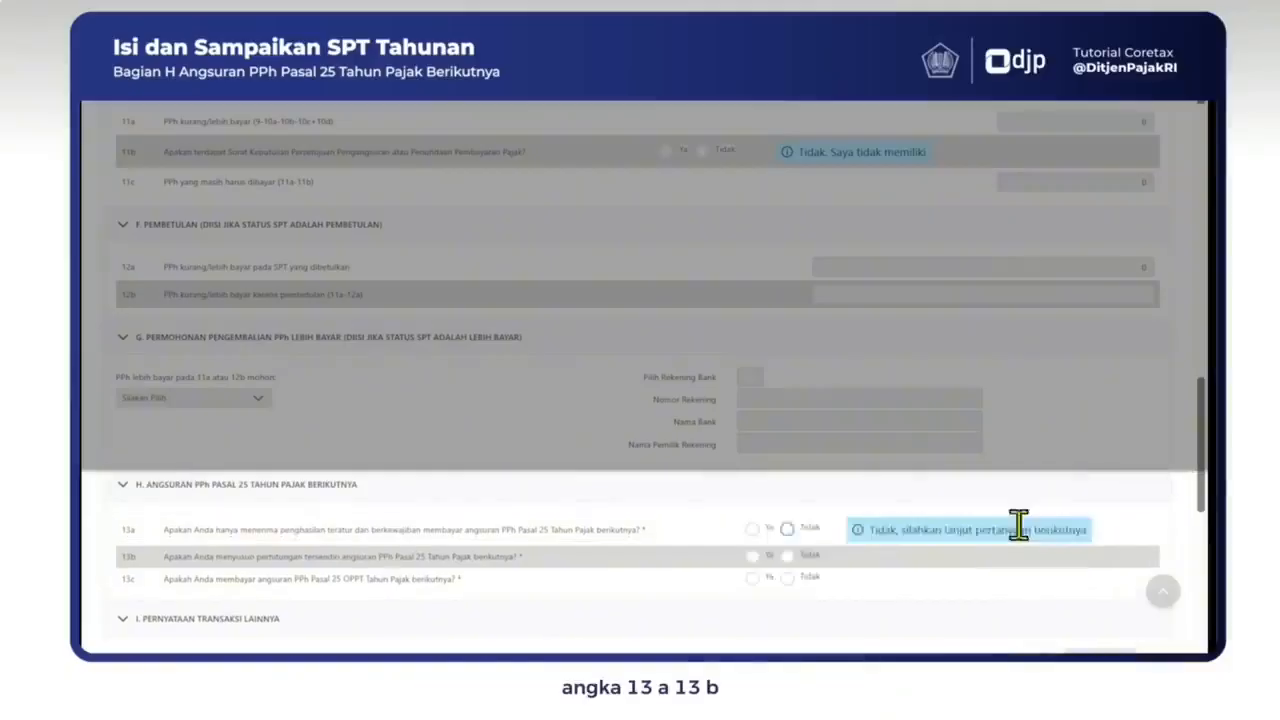
pyautogui.click(787, 557)
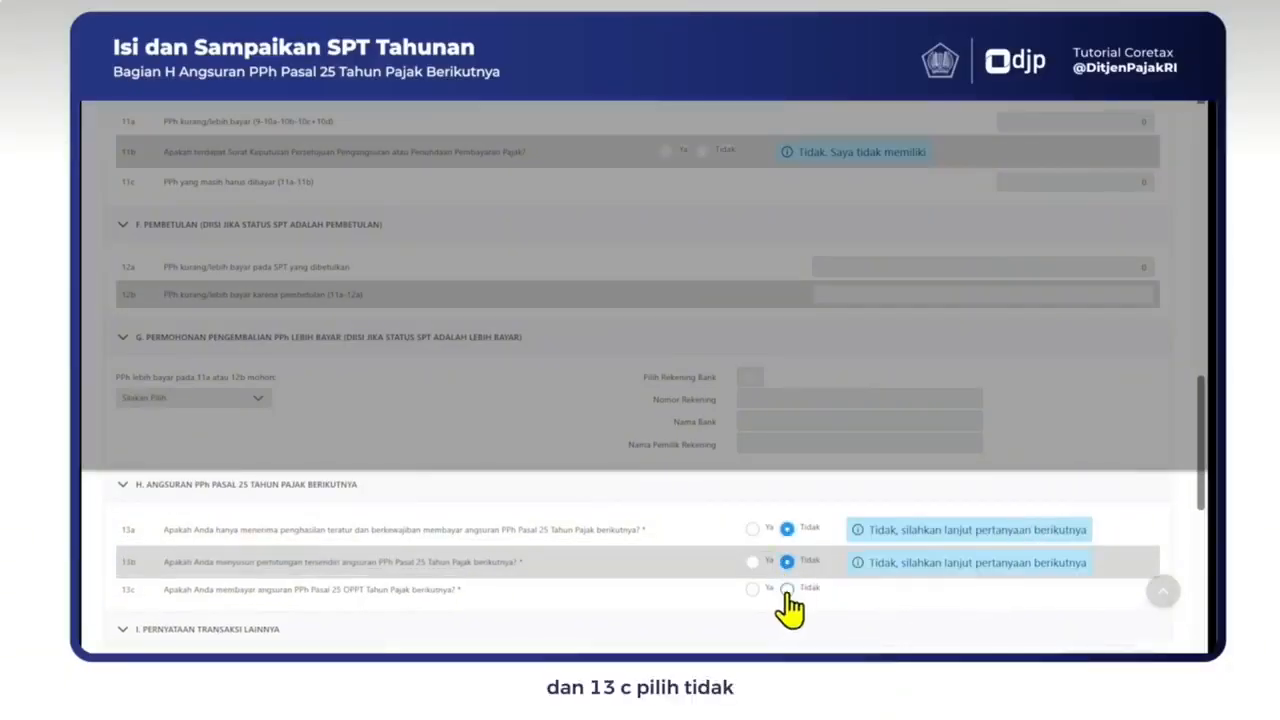
pyautogui.click(787, 587)
pyautogui.moveTo(1198, 492); pyautogui.dragTo(1200, 588)
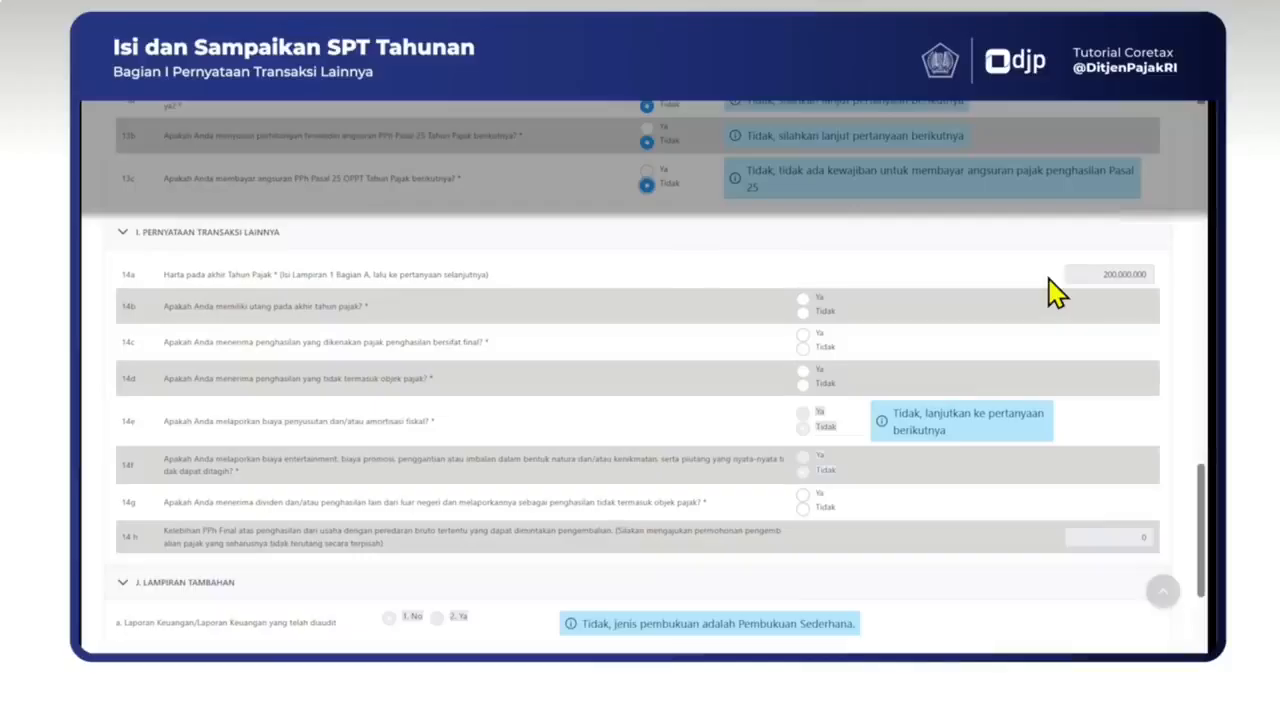
# Step: In section I, answer Ya to debts in 14b and Tidak to 14c, 14d and 14g
pyautogui.click(802, 298)
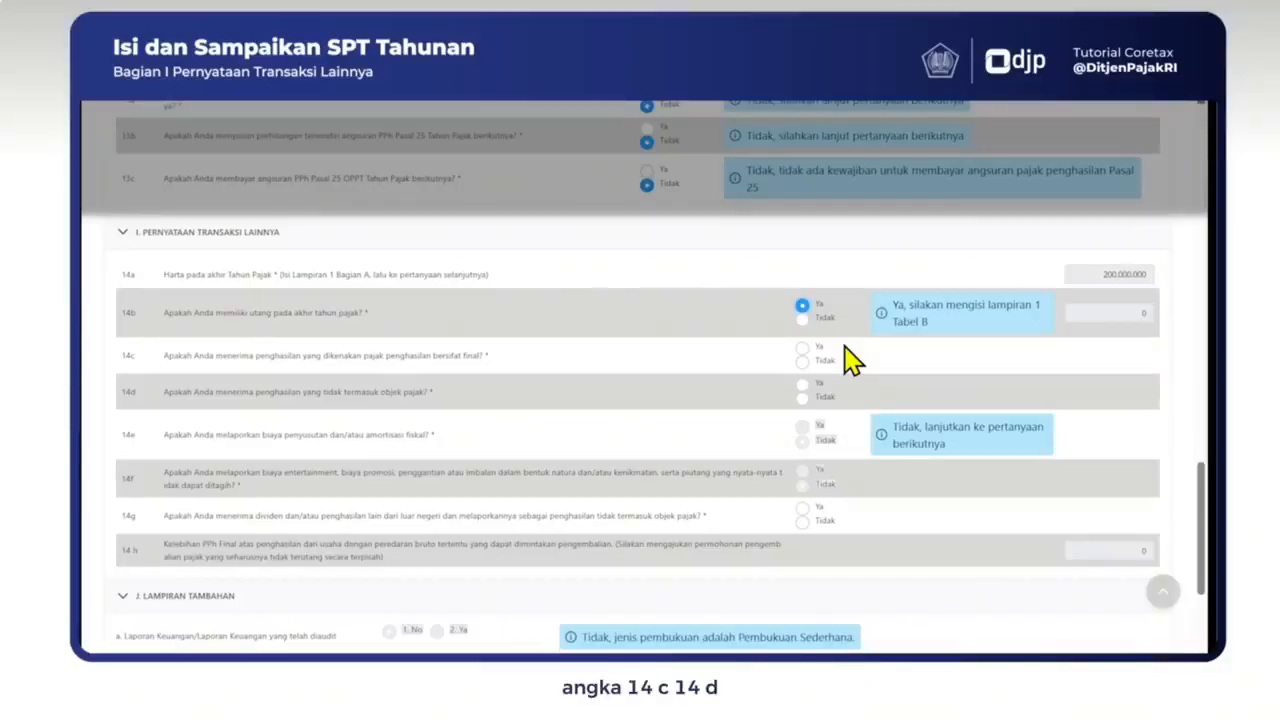
pyautogui.click(802, 360)
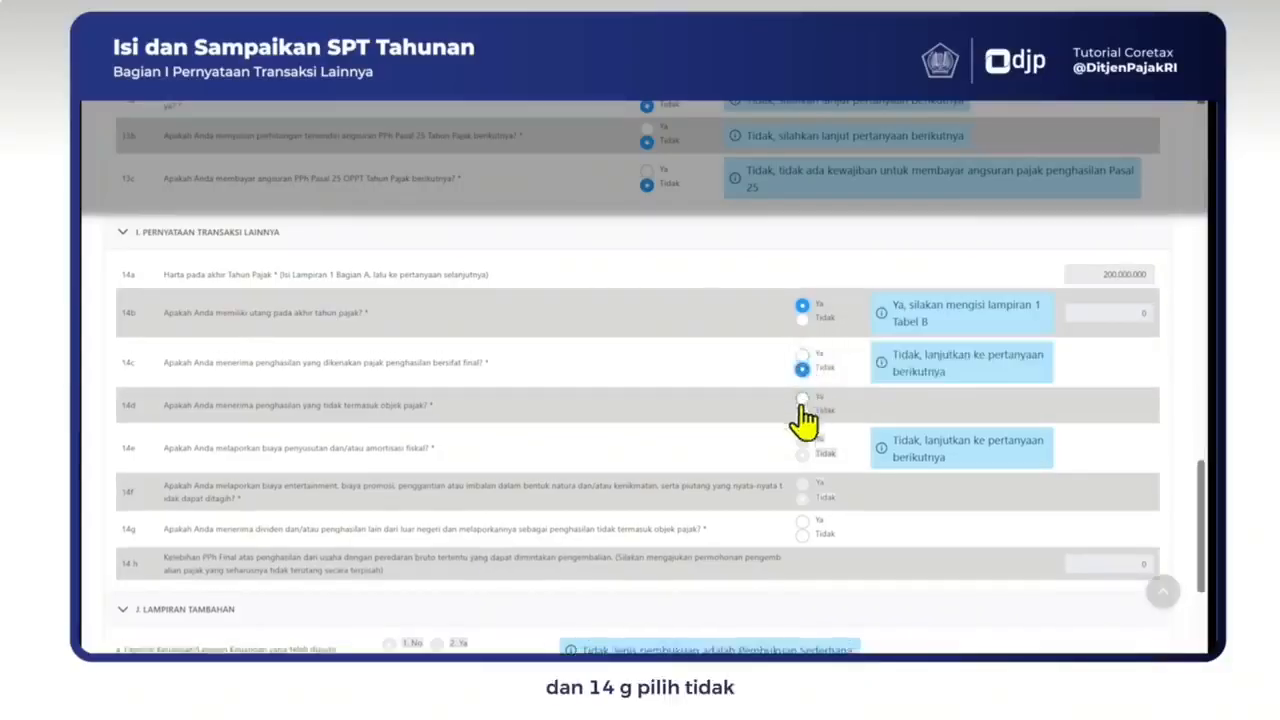
pyautogui.click(802, 412)
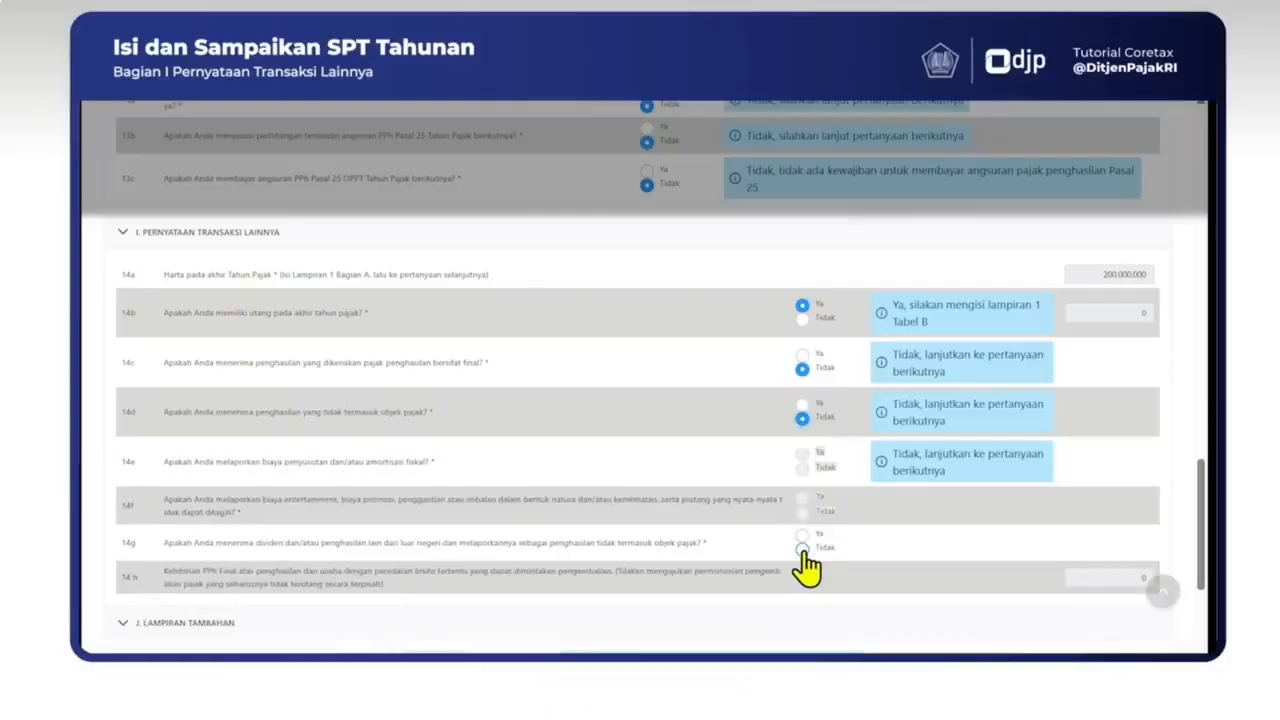
pyautogui.click(802, 553)
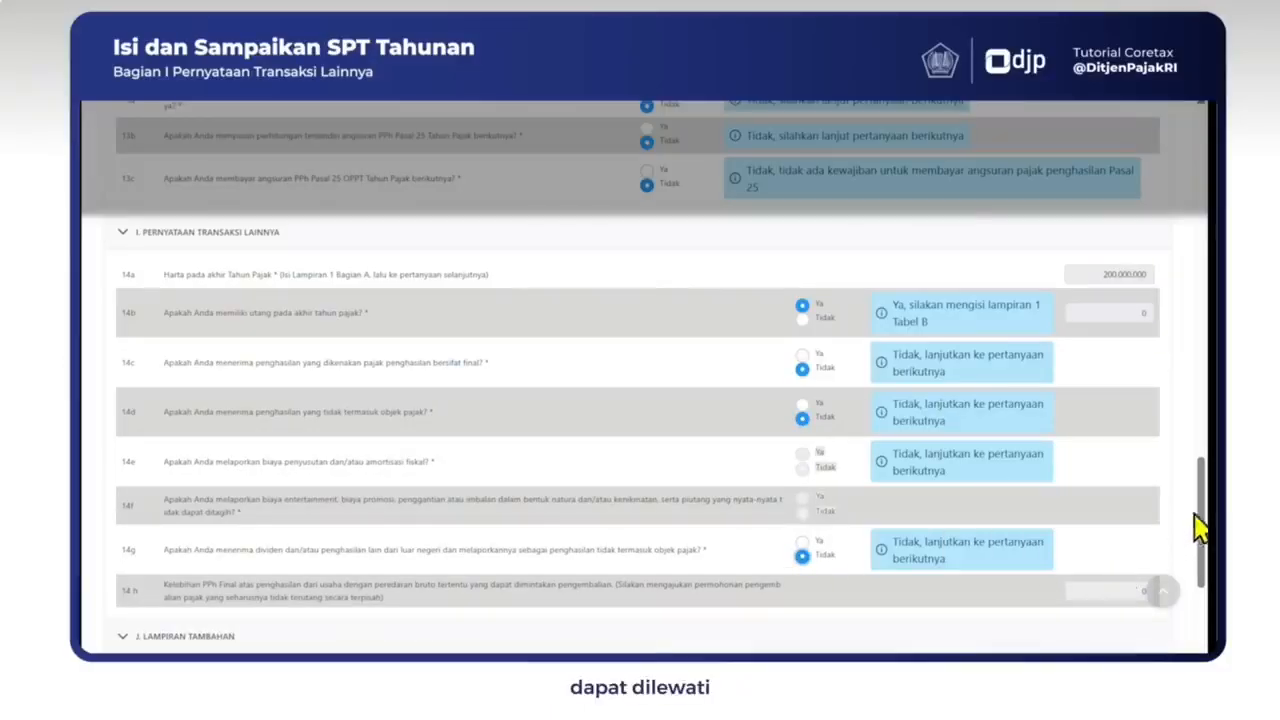
pyautogui.moveTo(1205, 513); pyautogui.dragTo(1197, 591)
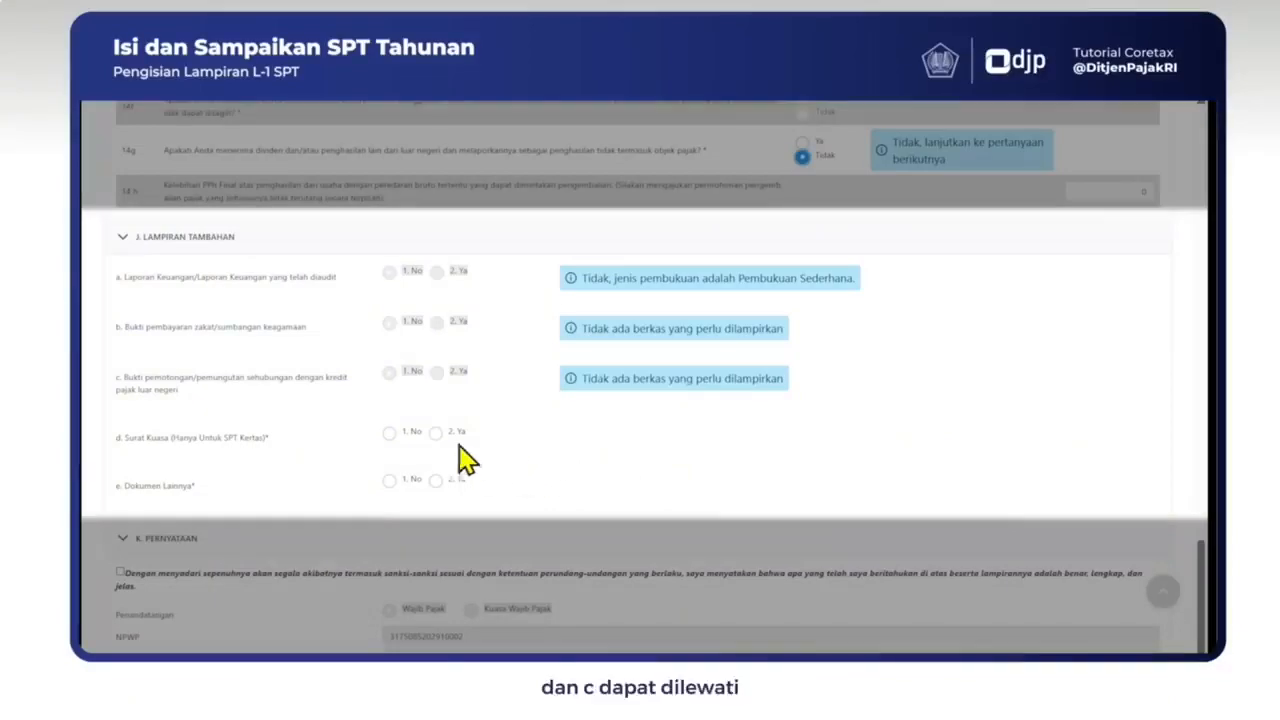
# Step: In section J, answer 1. No for power of attorney (d) and other documents (e)
pyautogui.click(389, 432)
pyautogui.click(389, 480)
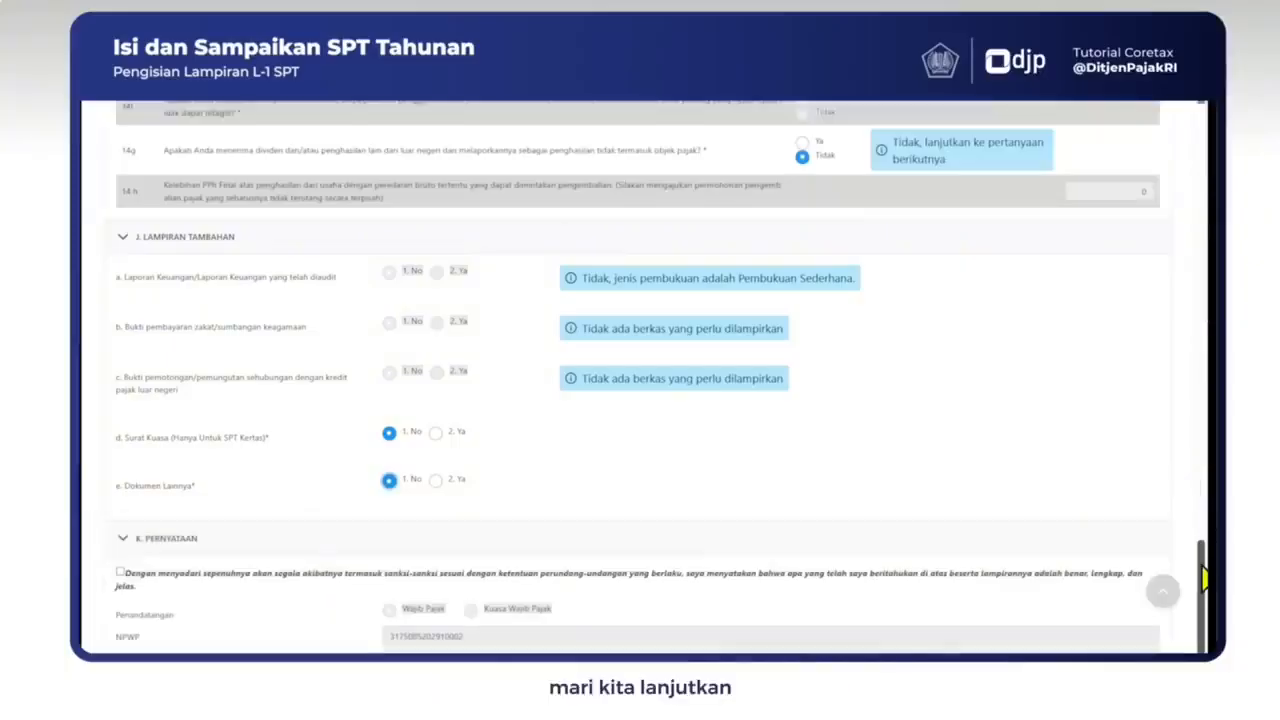
pyautogui.moveTo(1202, 575); pyautogui.dragTo(1195, 135)
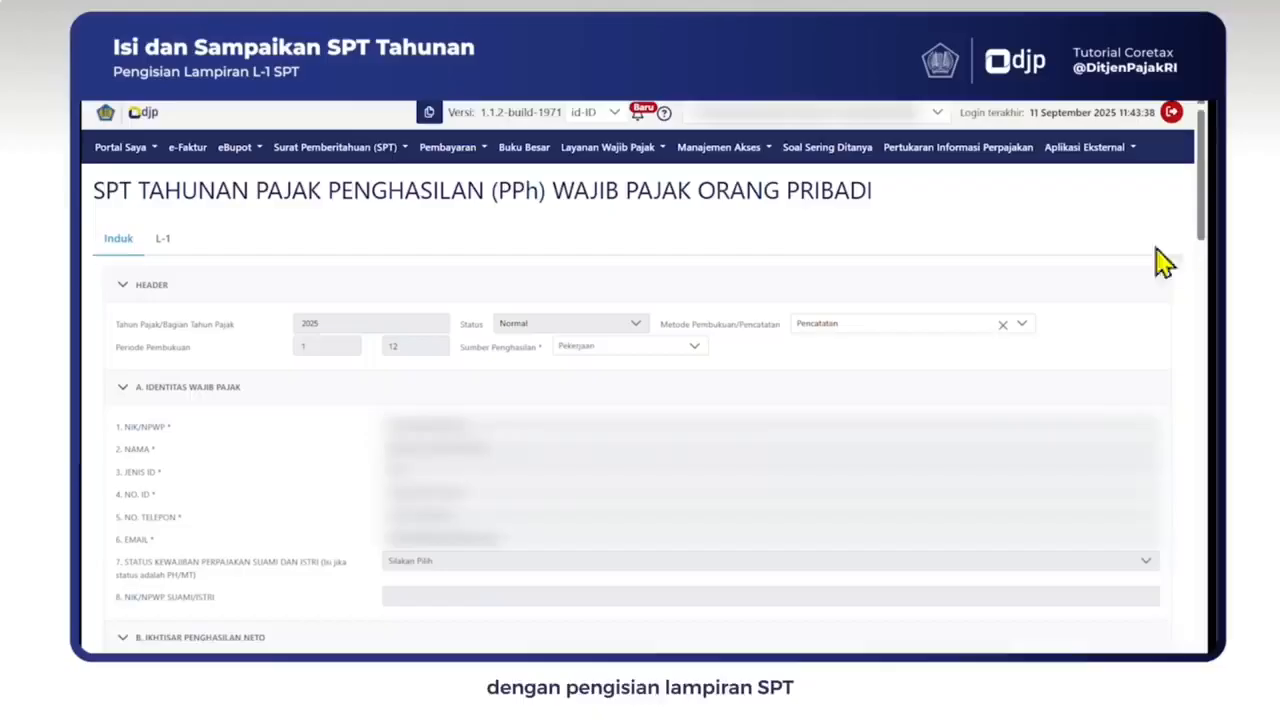
# Step: Switch to the L-1 attachment tab of the SPT form
pyautogui.click(163, 238)
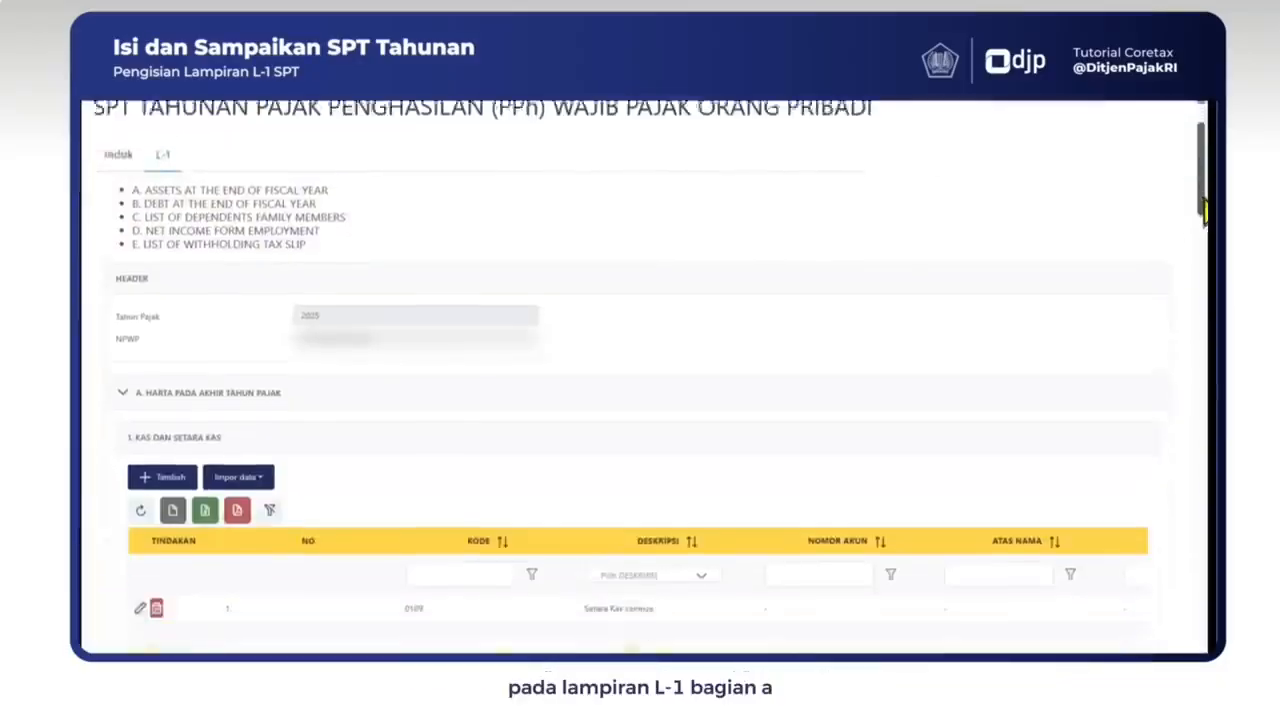
# Step: Scroll down to L-1 Part A, Harta Pada Akhir Tahun Pajak, showing the Kas dan Setara Kas table
pyautogui.moveTo(1205, 212); pyautogui.dragTo(1205, 242)
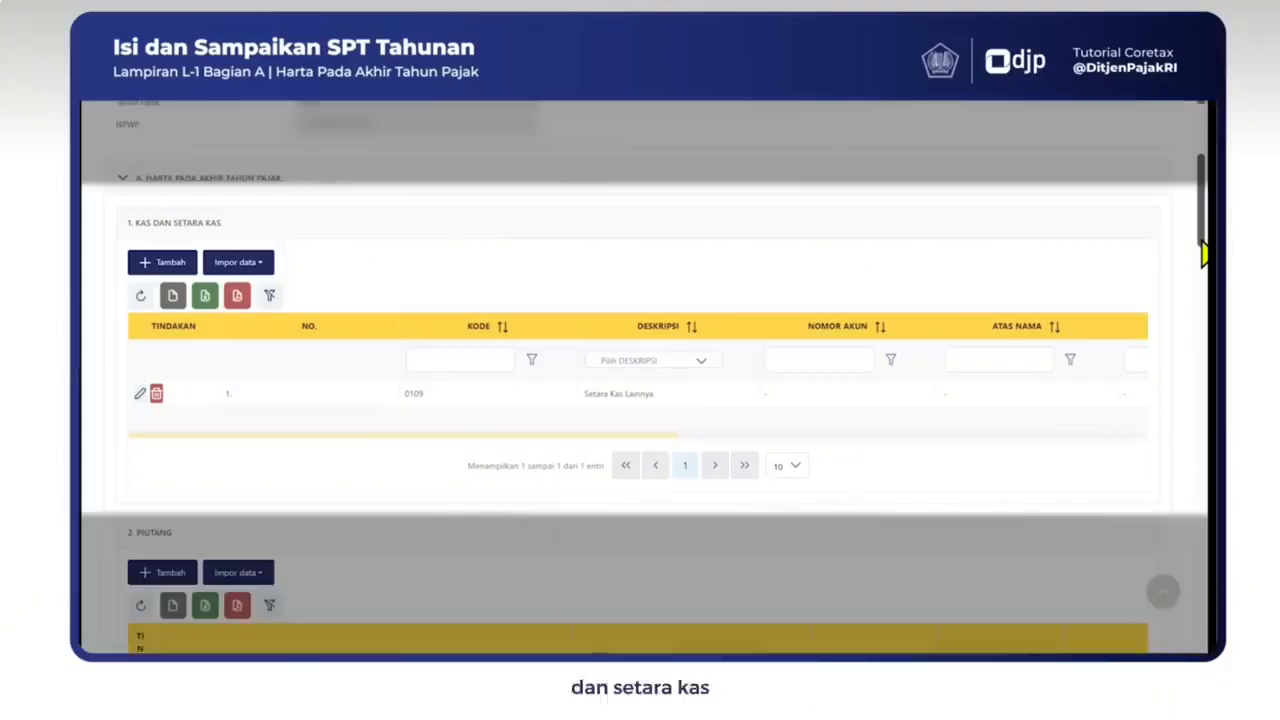
pyautogui.moveTo(1202, 239); pyautogui.dragTo(1206, 494)
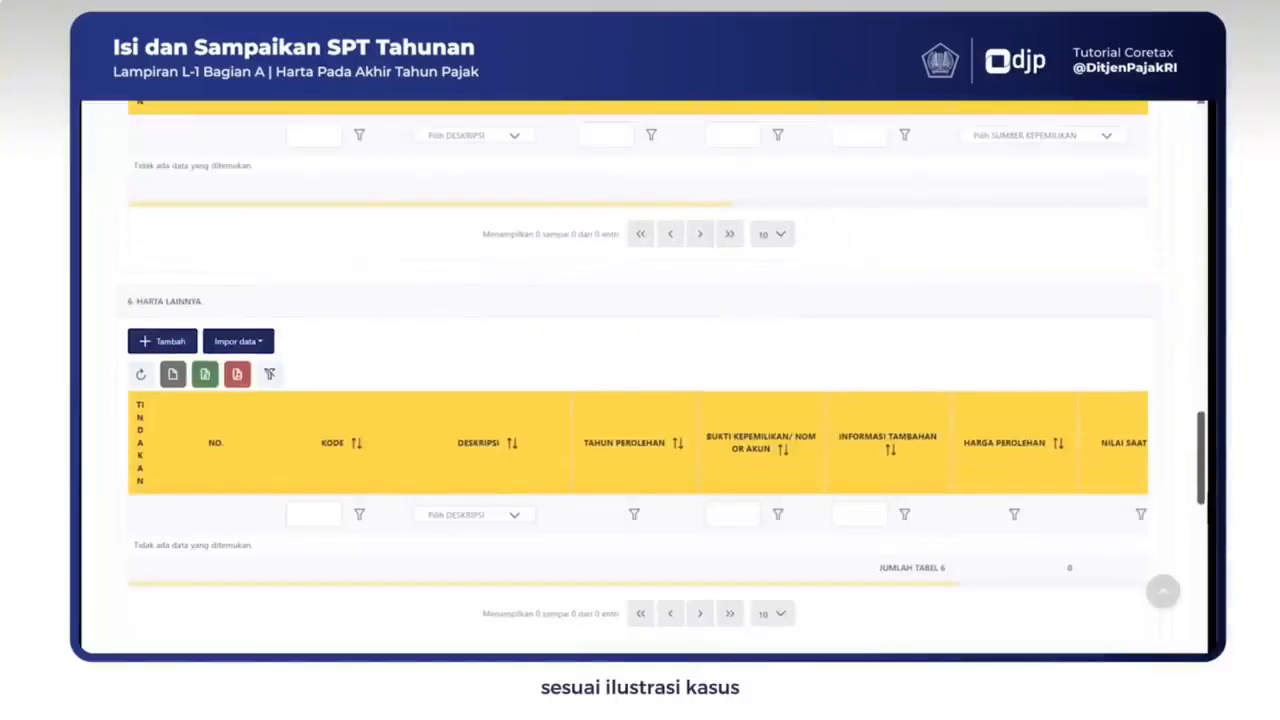
pyautogui.moveTo(1206, 494); pyautogui.dragTo(1196, 241)
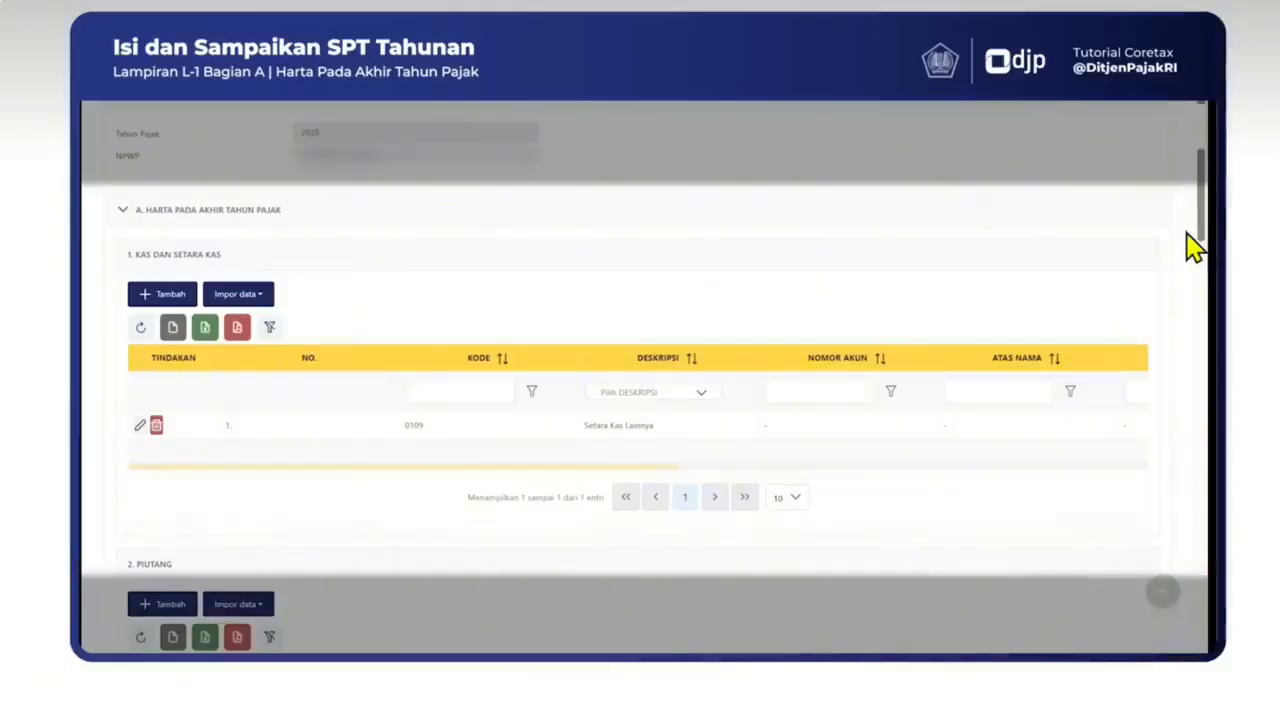
# Step: Change cash entry 0109's description to Setara Kas Lainnya and save the entry
pyautogui.click(140, 425)
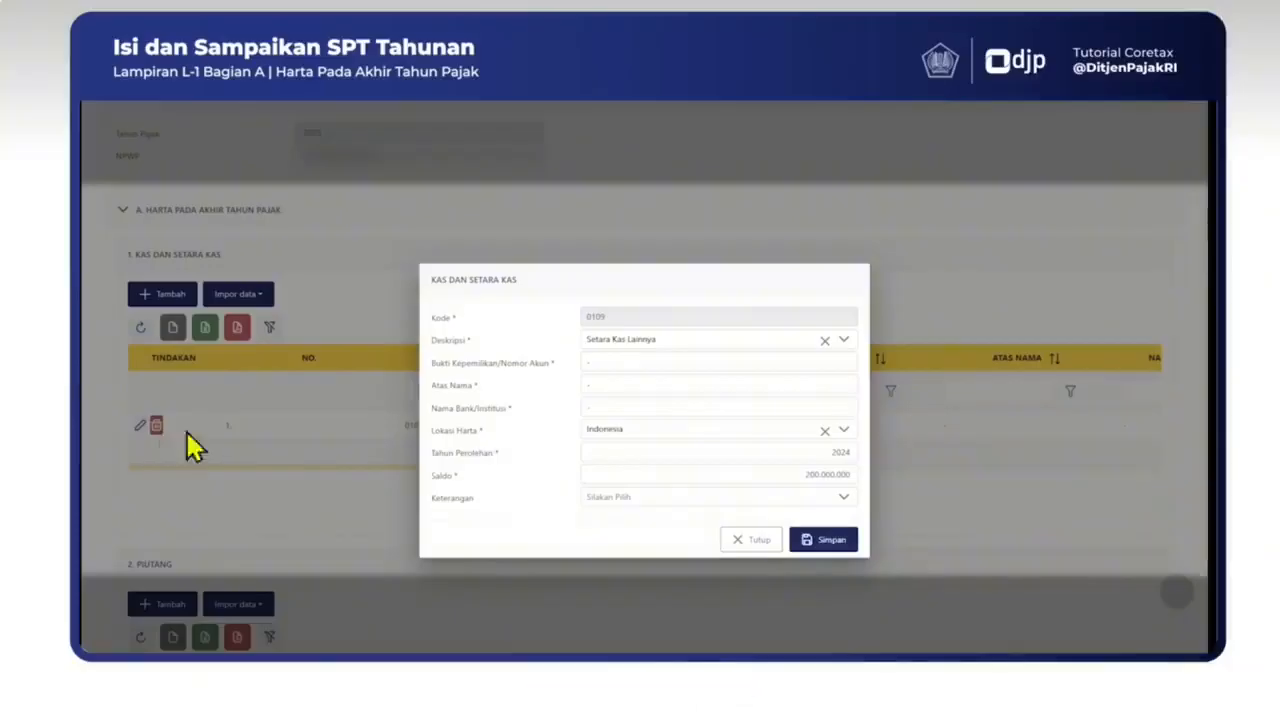
pyautogui.click(845, 343)
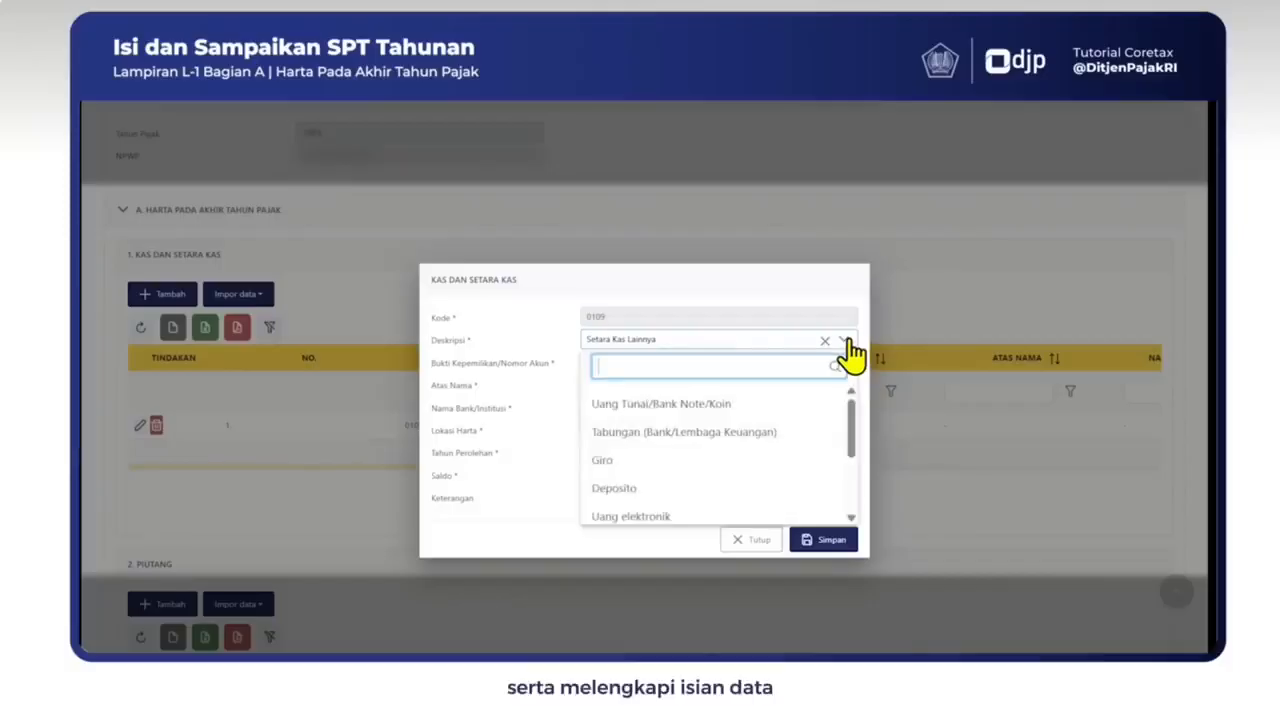
pyautogui.write('lain')
pyautogui.click(672, 405)
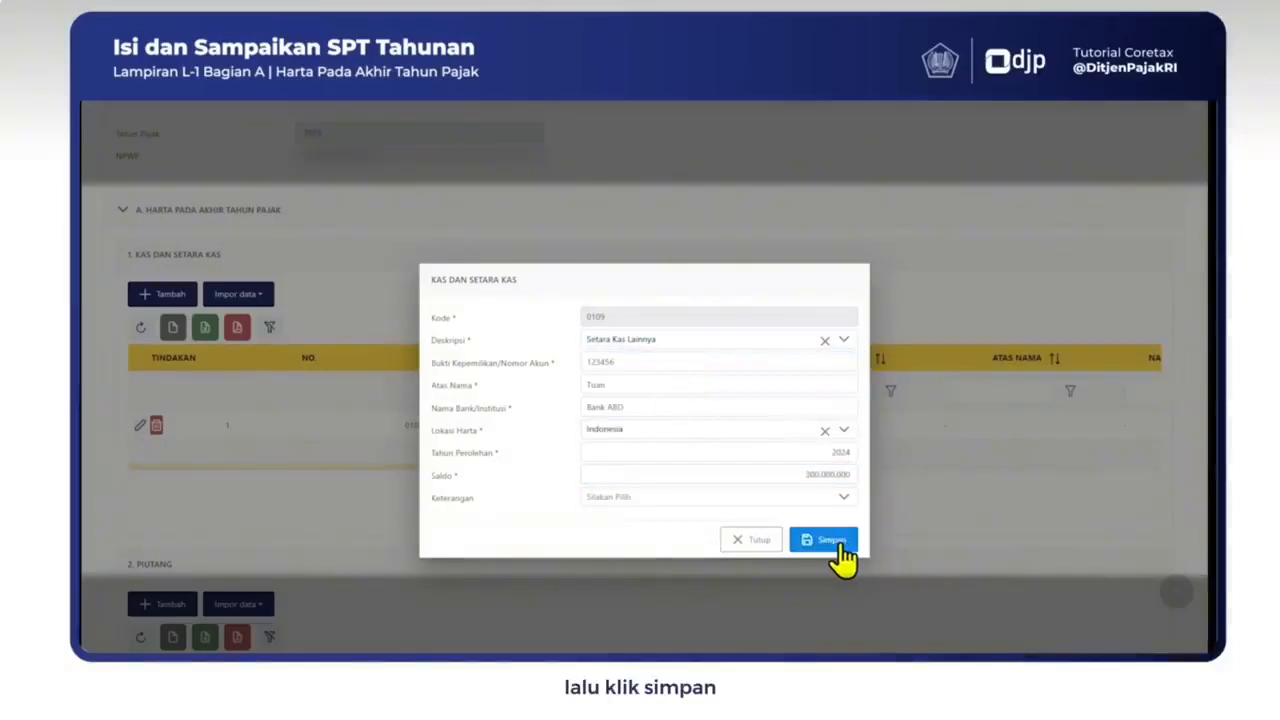
pyautogui.click(835, 548)
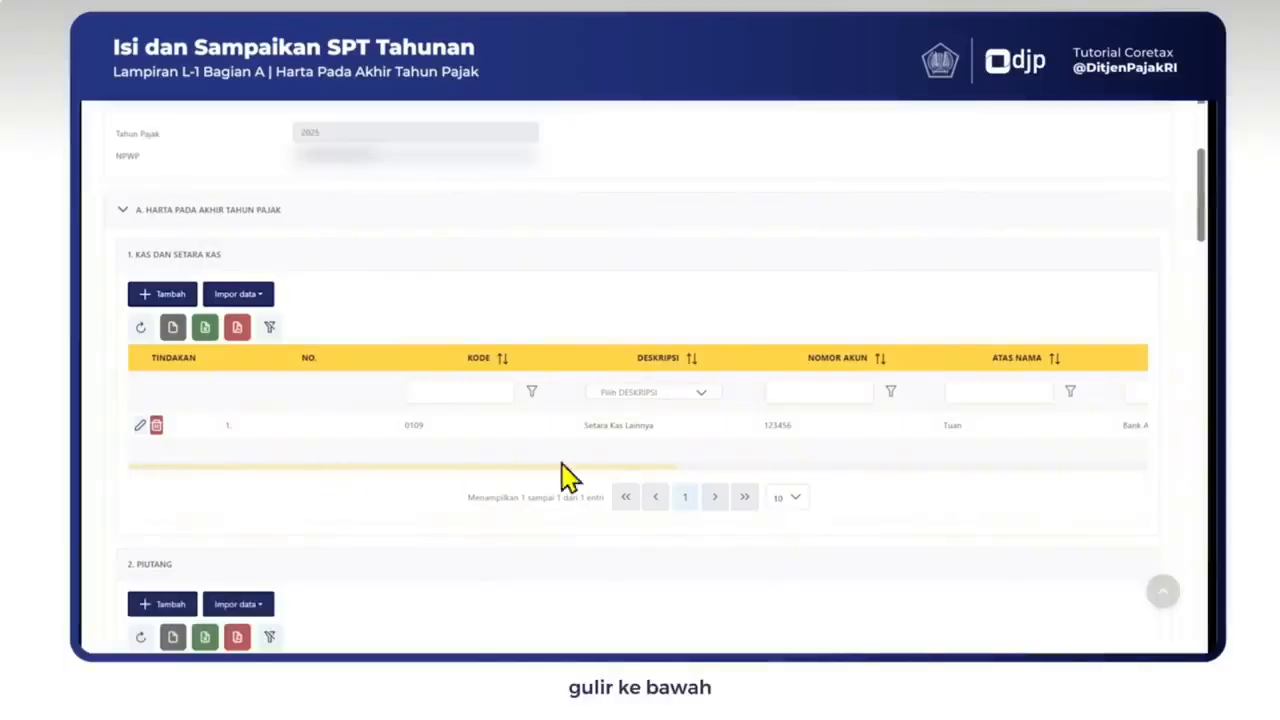
# Step: Scroll down to L-1 section B, Utang Pada Akhir Tahun Pajak
pyautogui.moveTo(1201, 200); pyautogui.dragTo(1202, 563)
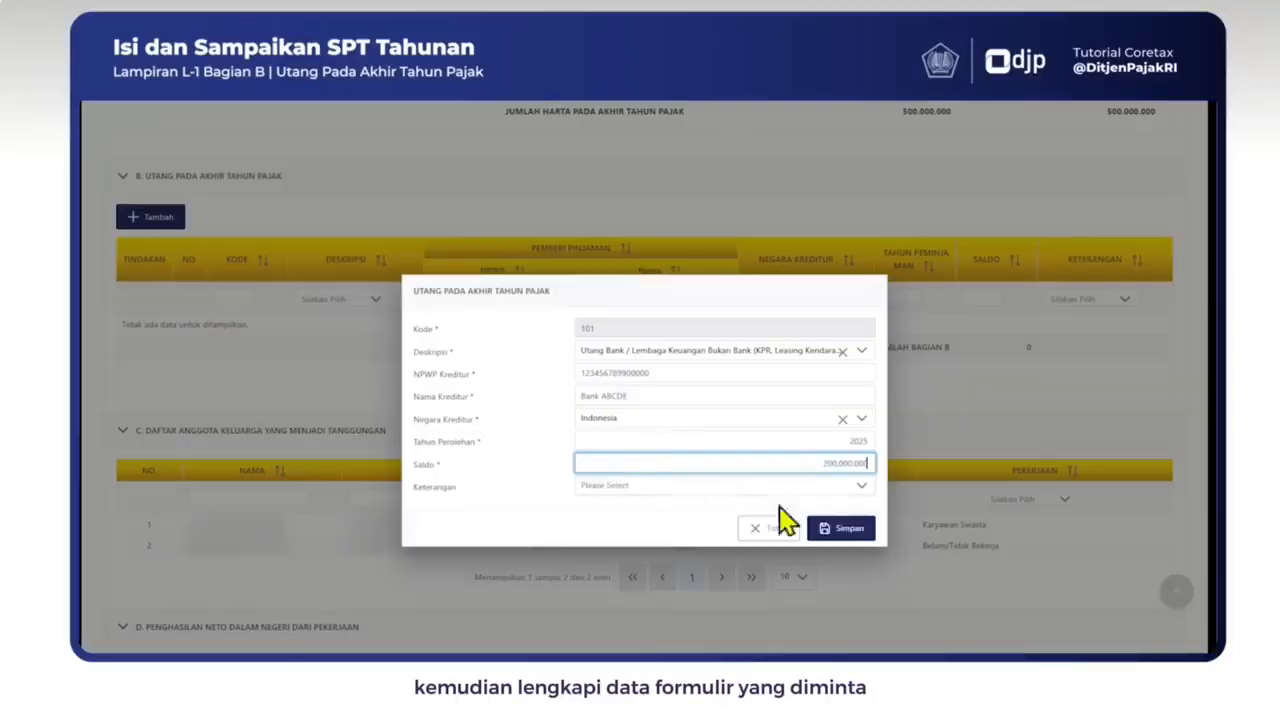
# Step: Save the code 101 Bank ABCDE loan of 200.000.000, Indonesia, acquired 2025
pyautogui.click(843, 540)
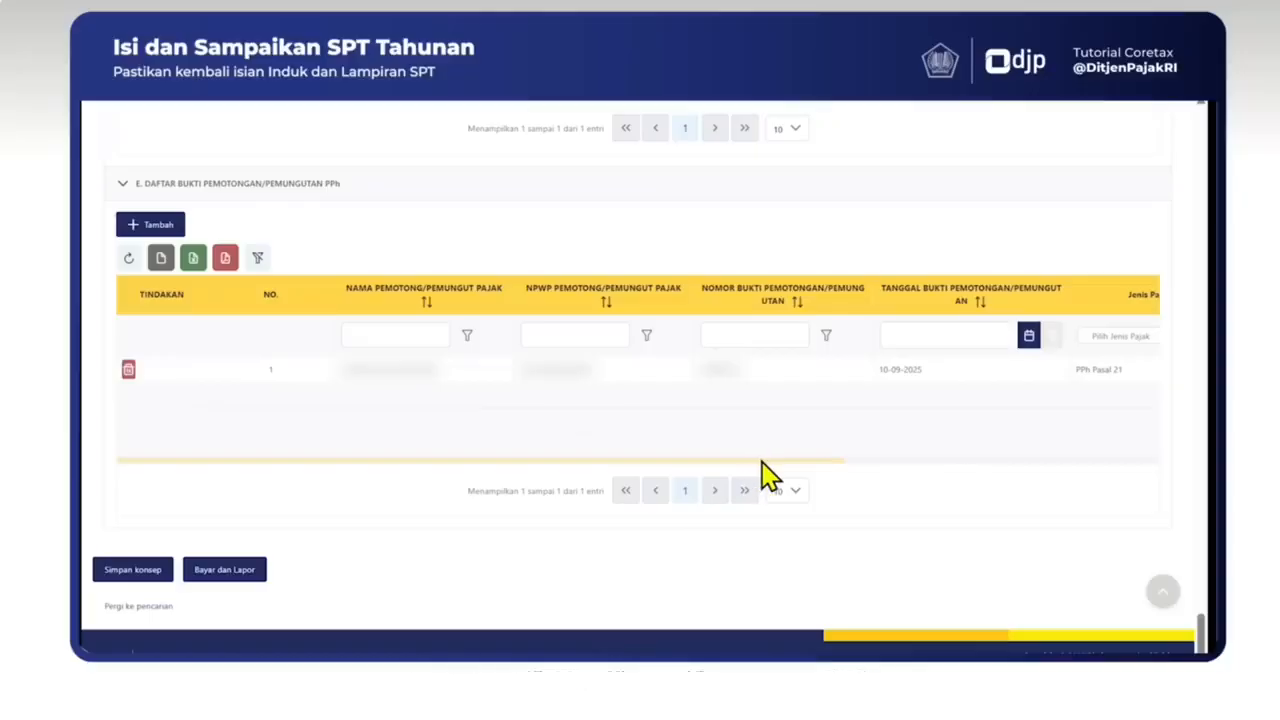
# Step: Go back to the top, switch to the Induk form, and scroll down to section K. Pernyataan
pyautogui.moveTo(1202, 647); pyautogui.dragTo(1202, 143)
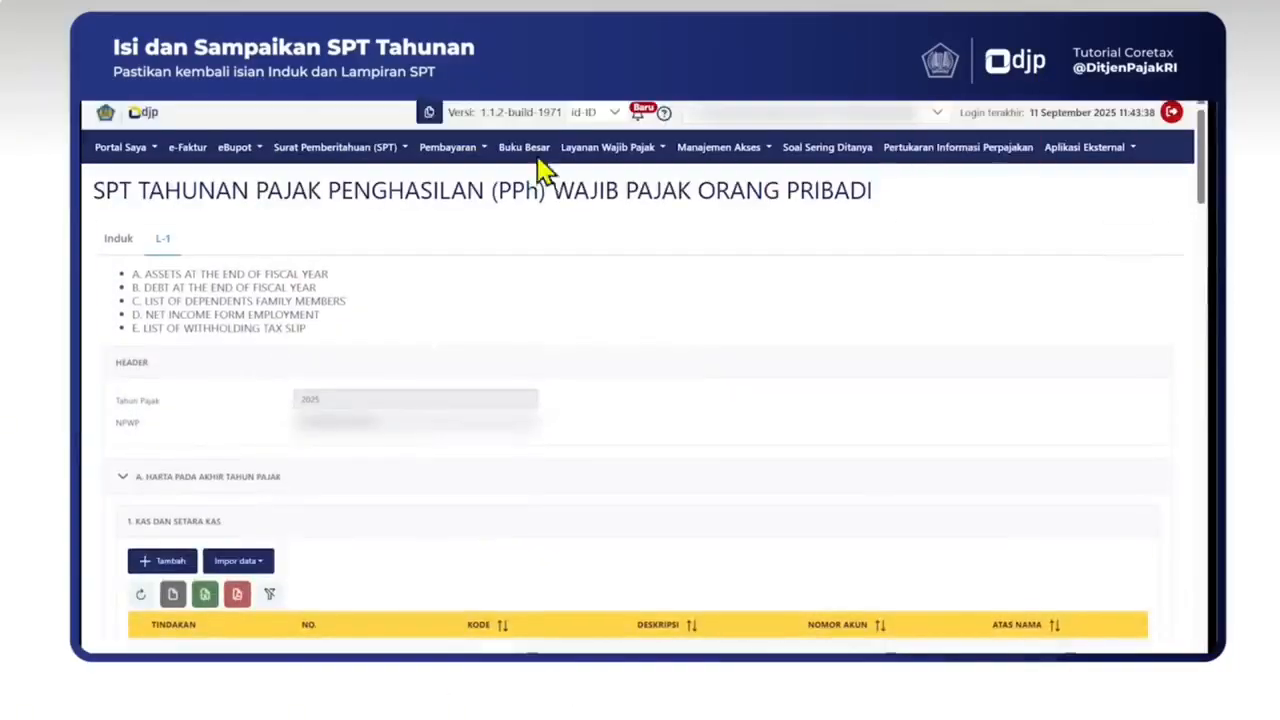
pyautogui.click(118, 262)
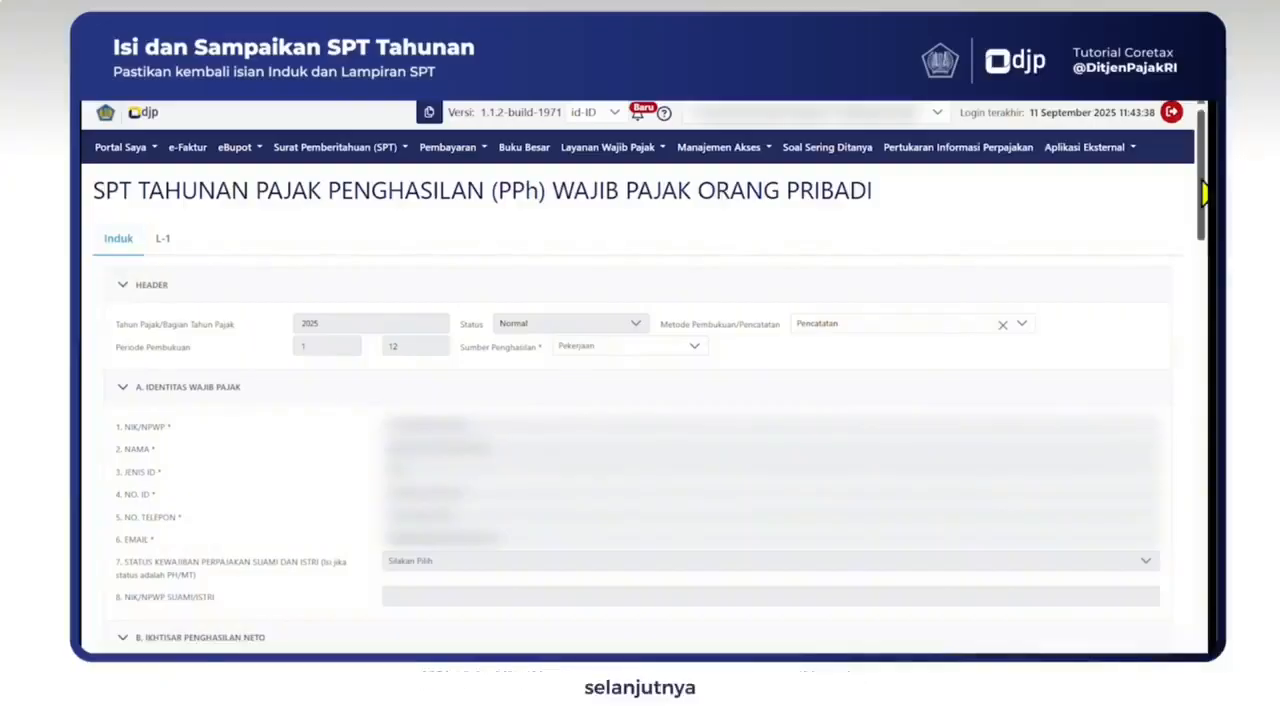
pyautogui.moveTo(1204, 195); pyautogui.dragTo(1204, 650)
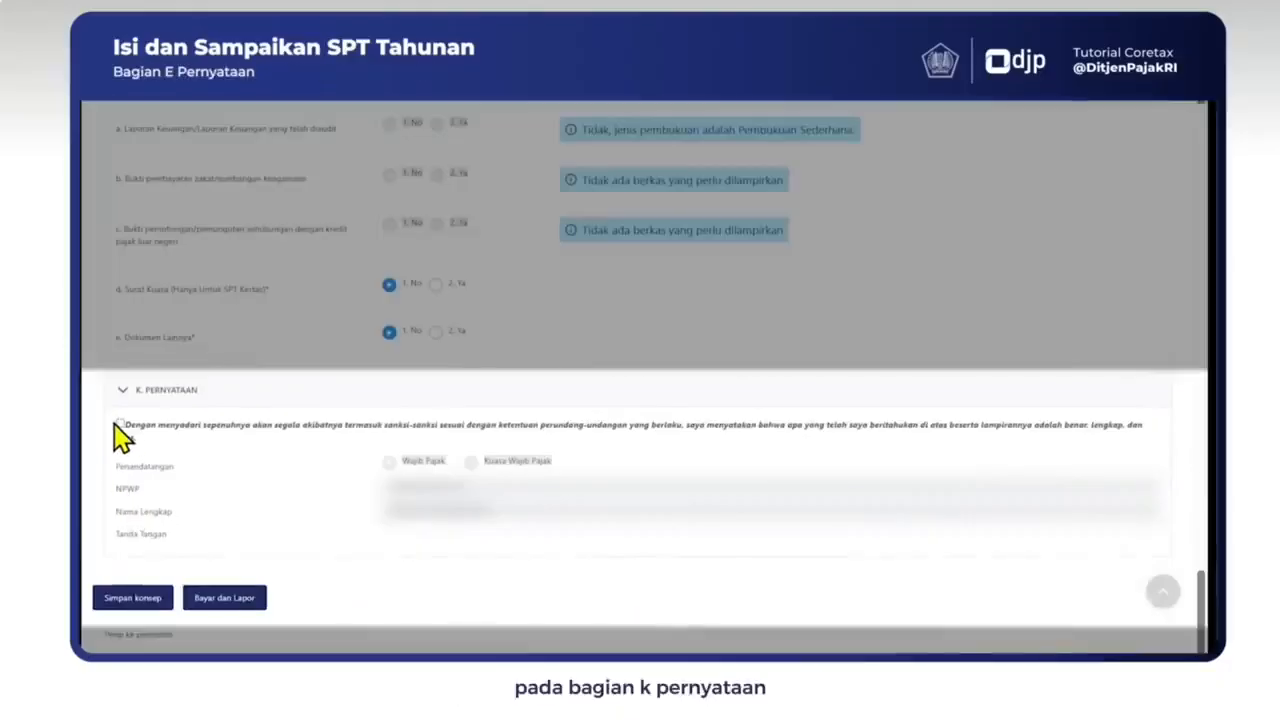
# Step: Tick the Pernyataan declaration, submit via Bayar dan Lapor, and dismiss the Pemberitahuan notice
pyautogui.click(119, 424)
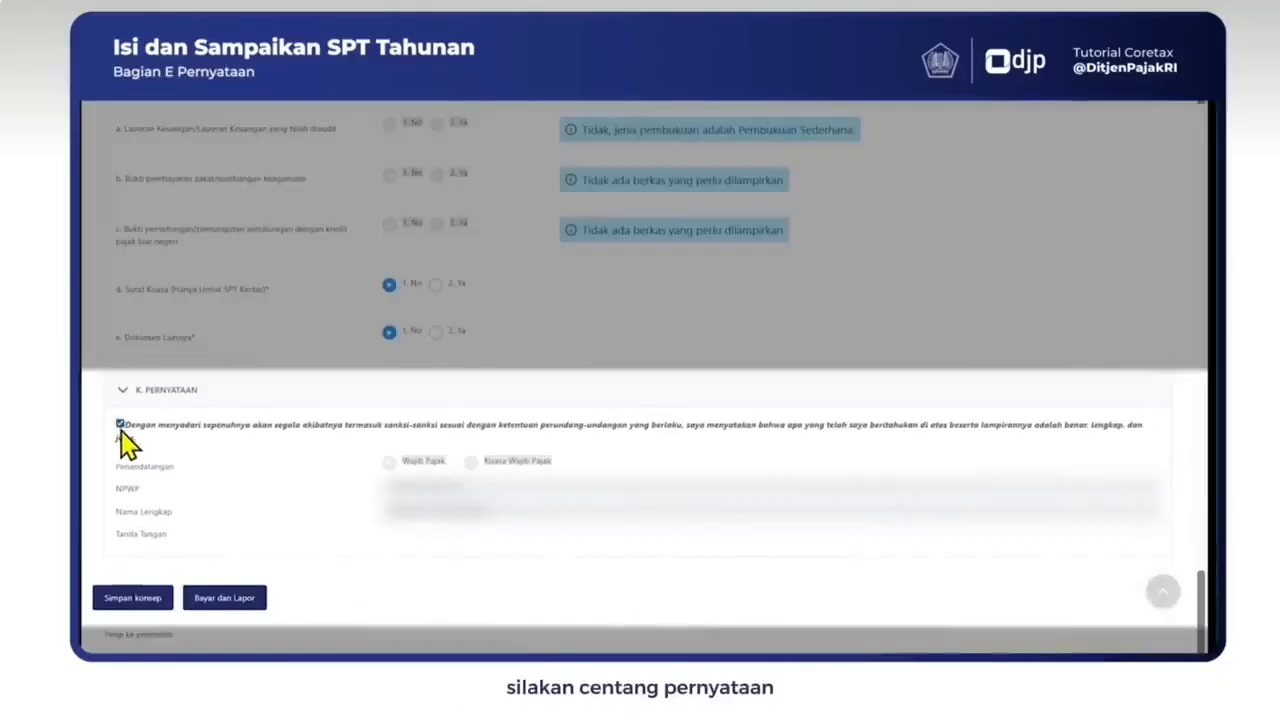
pyautogui.click(218, 605)
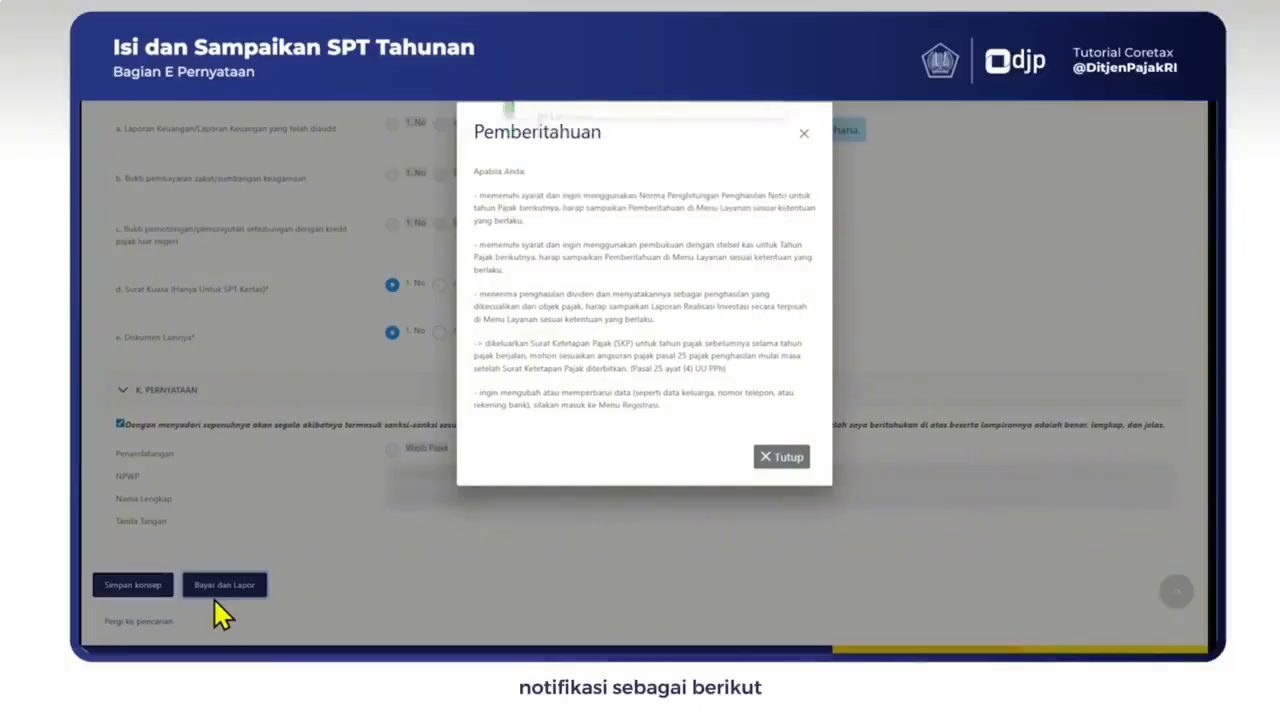
pyautogui.click(787, 458)
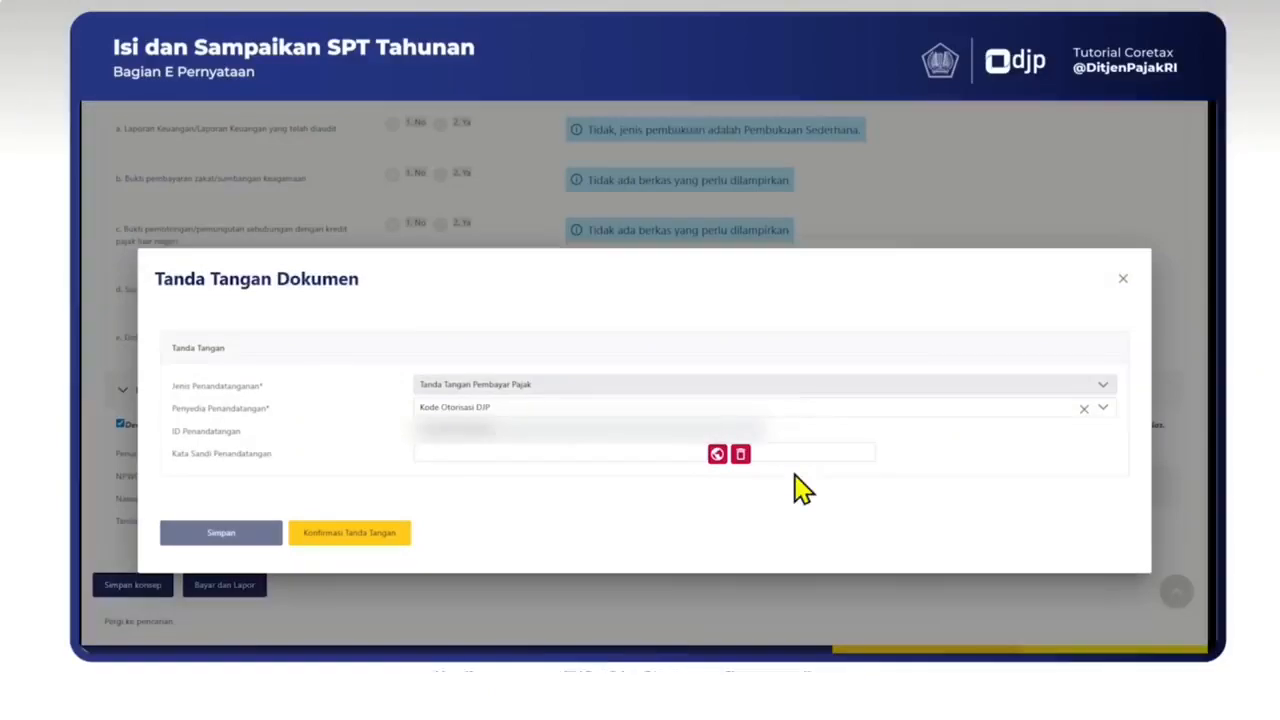
# Step: Sign the return using Kode Otorisasi DJP with the signing passphrase and confirm the signature
pyautogui.click(810, 418)
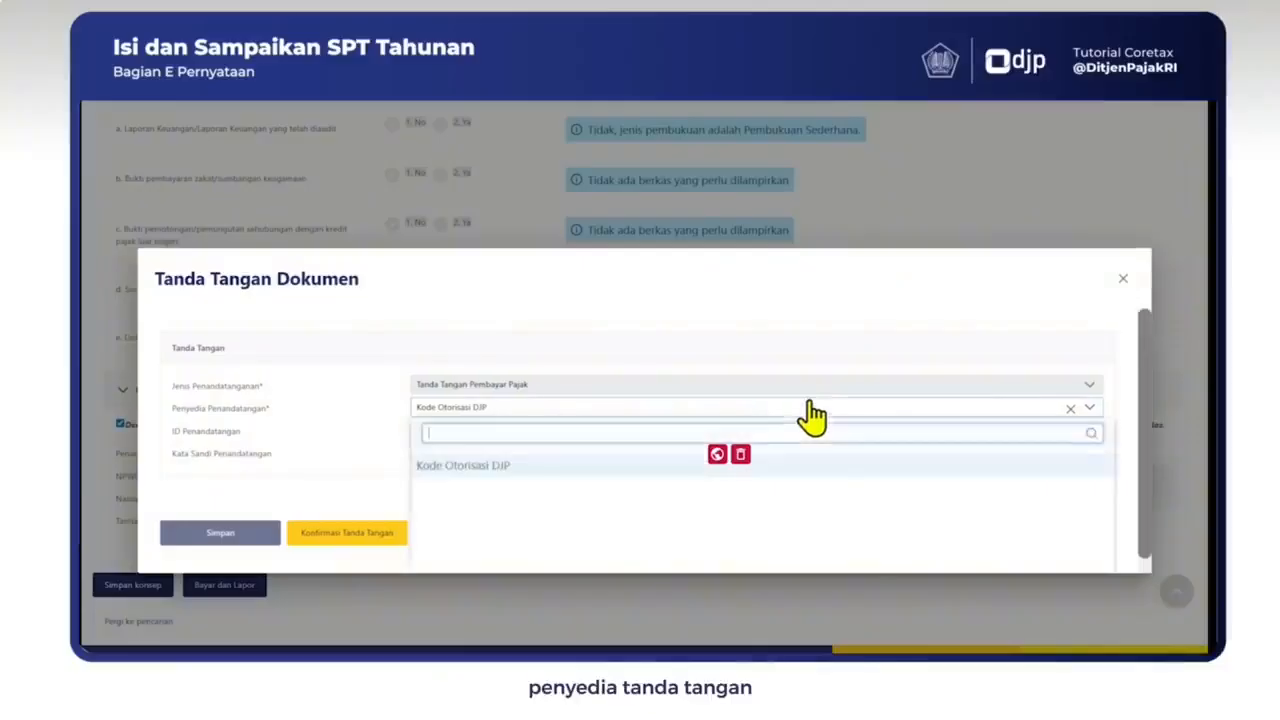
pyautogui.click(511, 466)
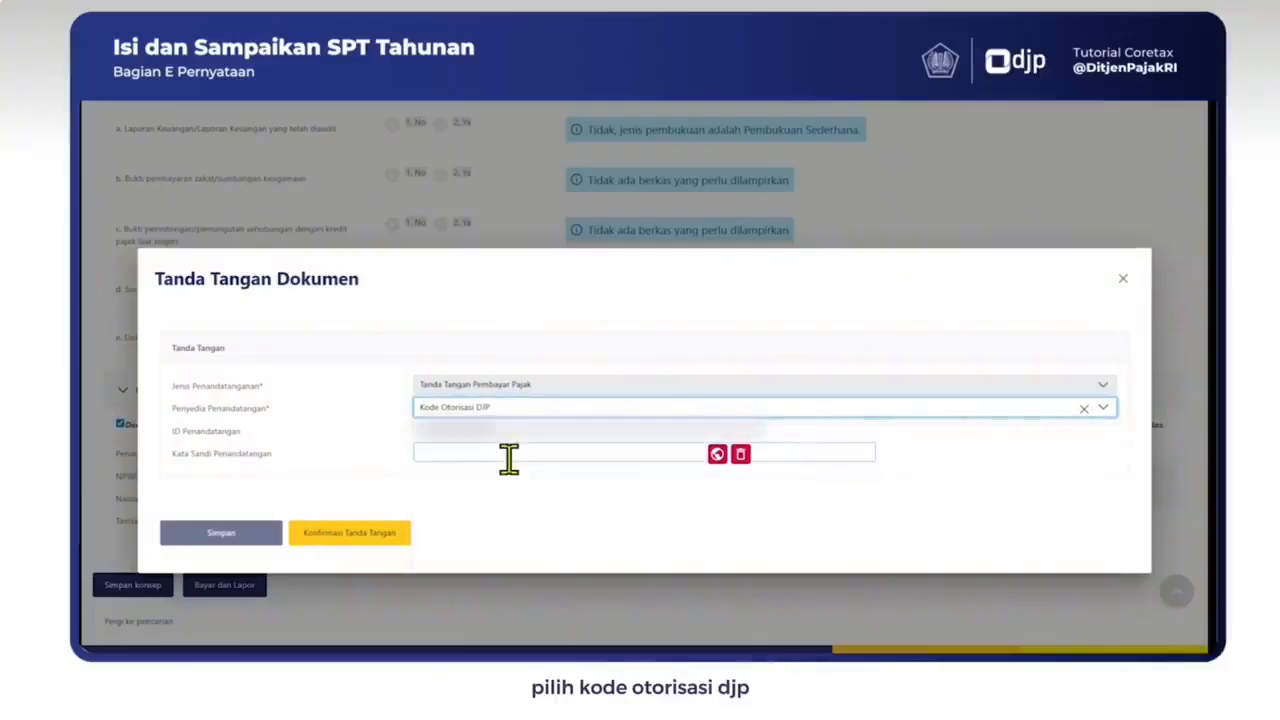
pyautogui.click(509, 455)
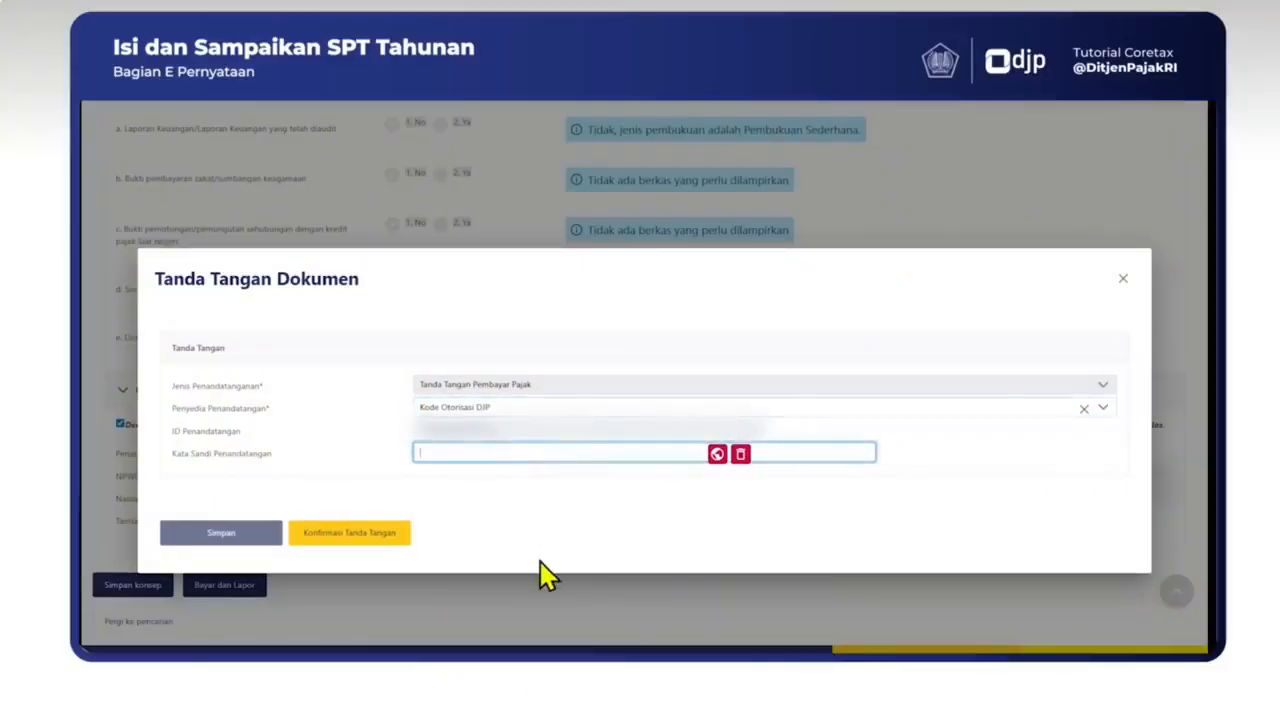
pyautogui.write('••••••••')
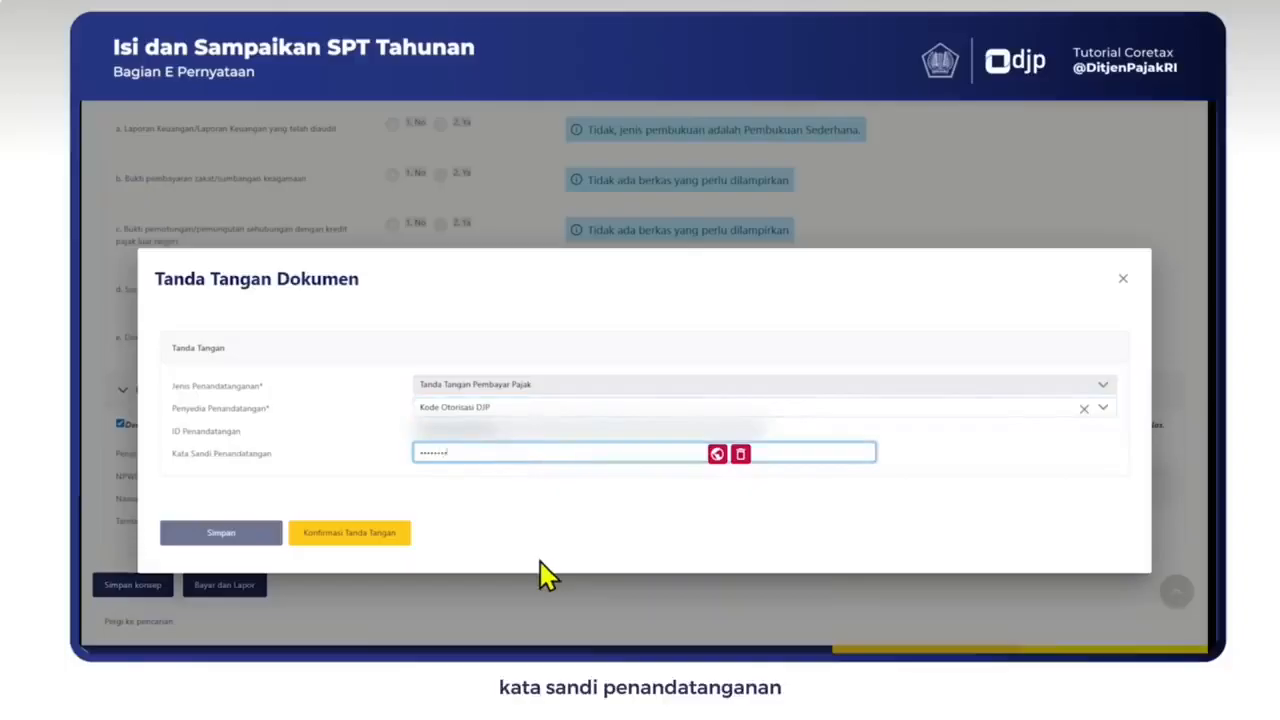
pyautogui.write('••')
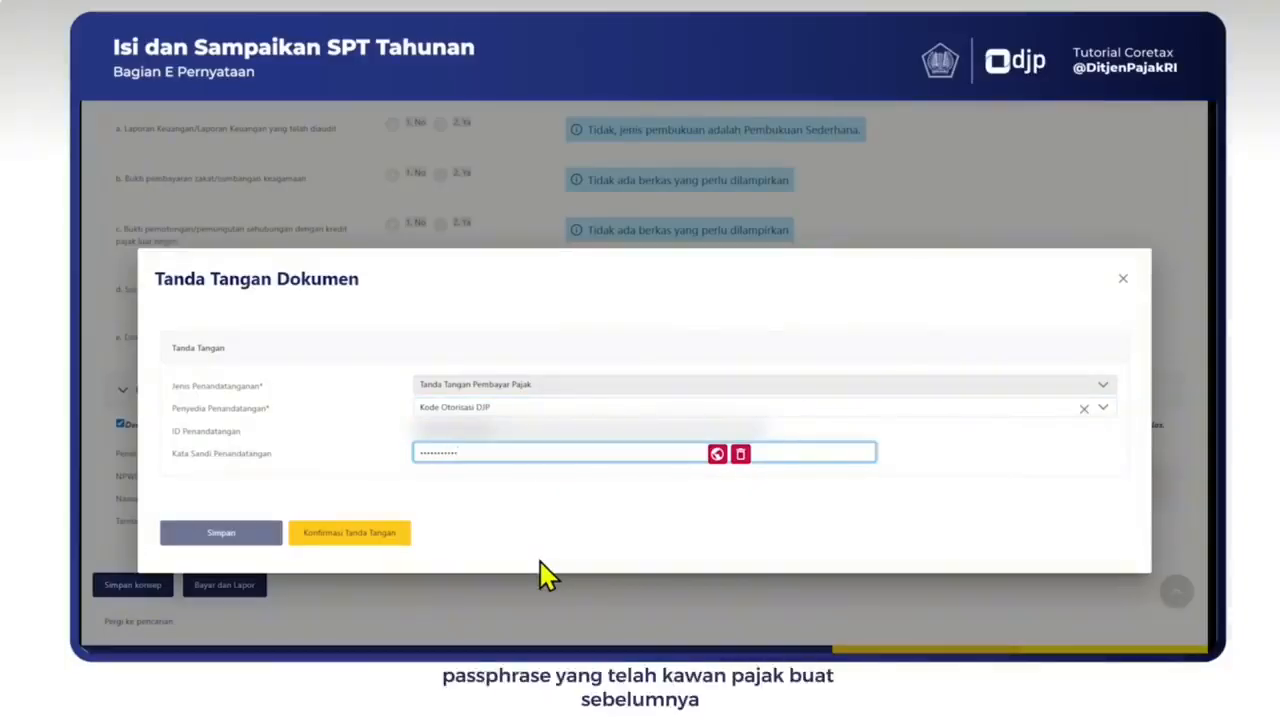
pyautogui.click(368, 511)
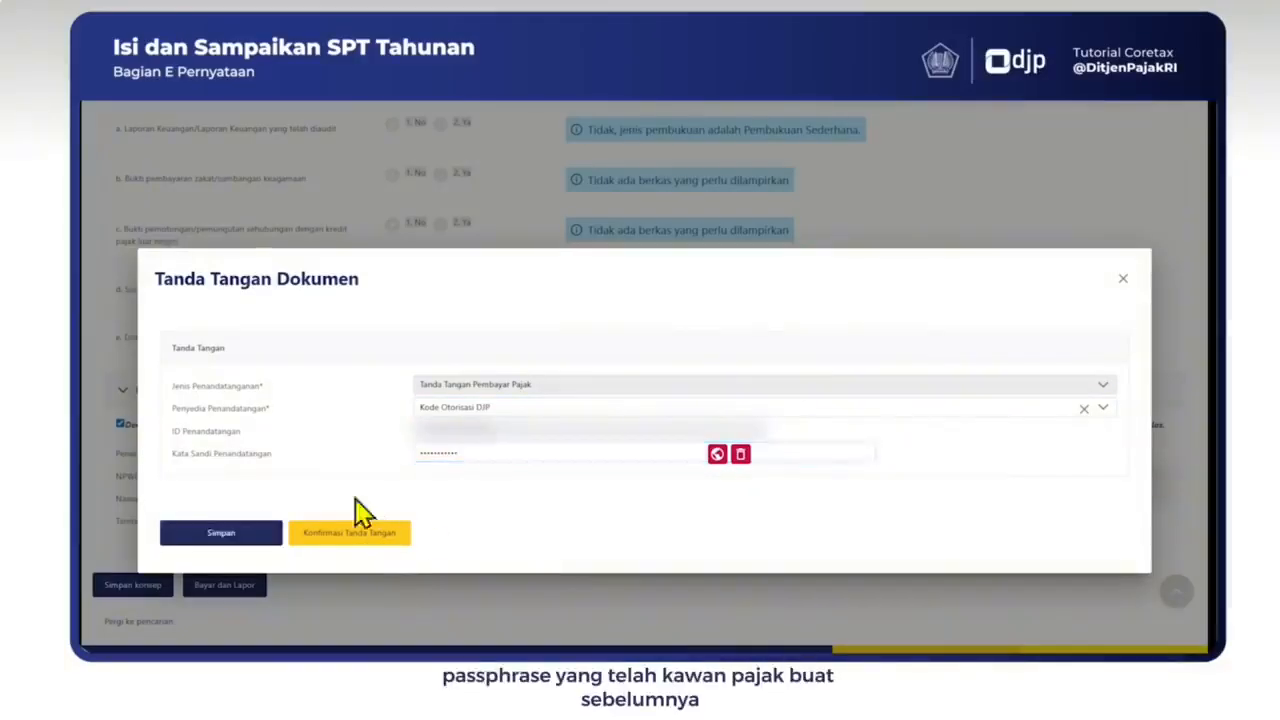
pyautogui.click(245, 553)
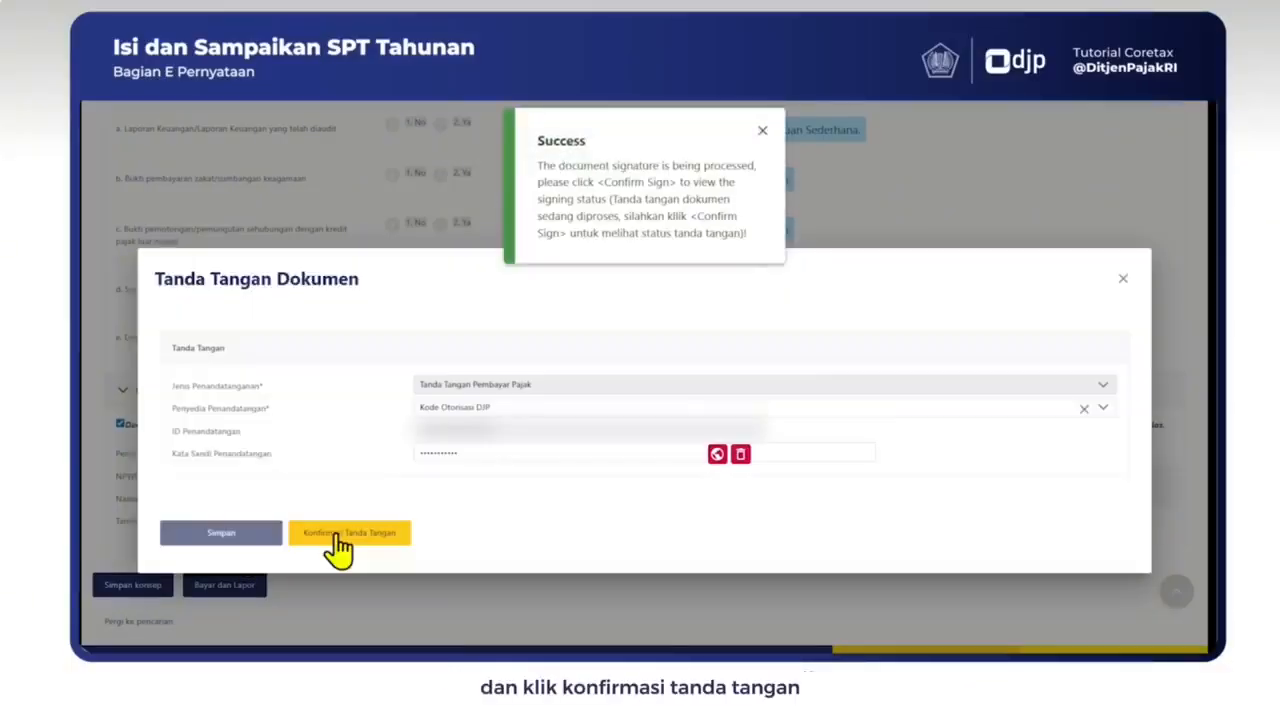
pyautogui.click(337, 535)
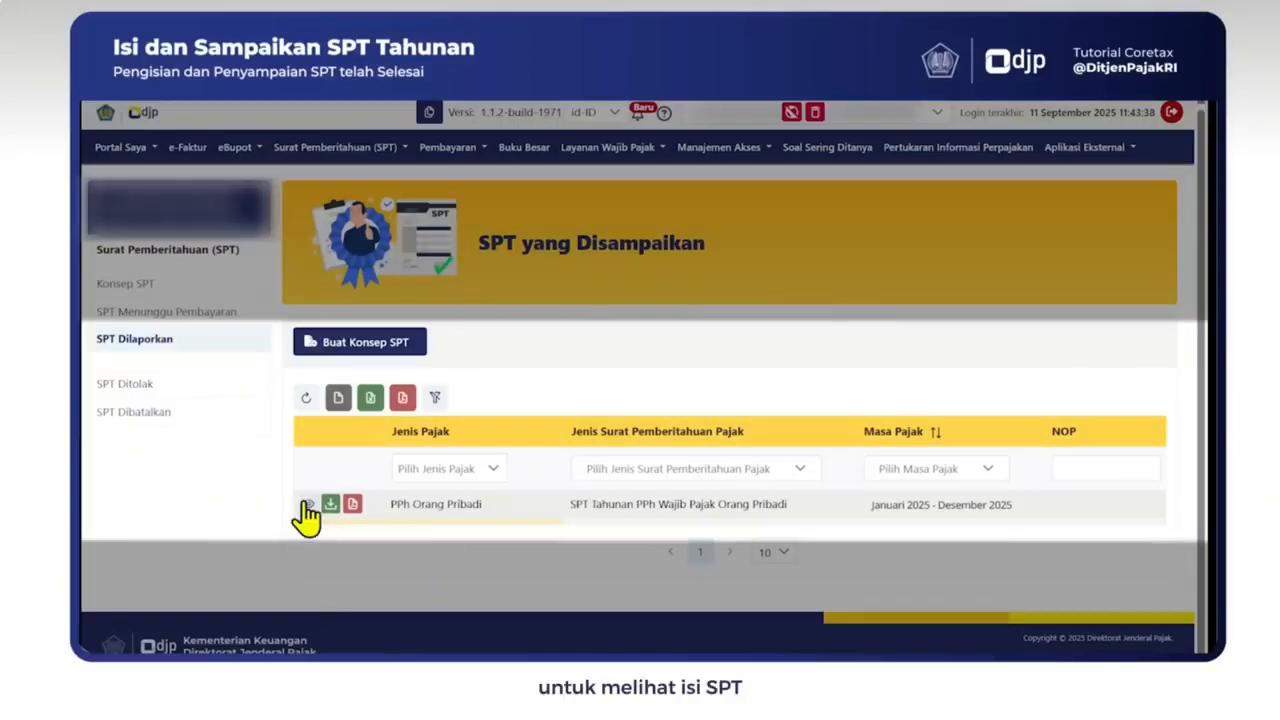
pyautogui.click(307, 505)
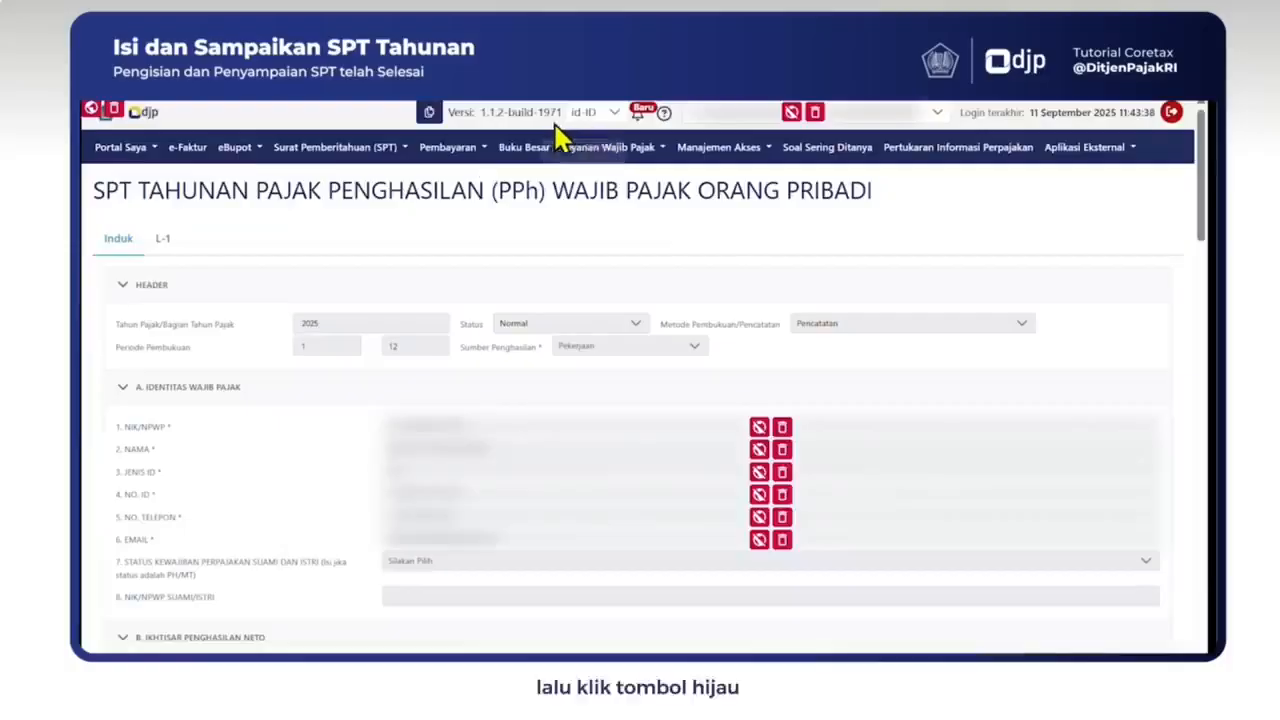